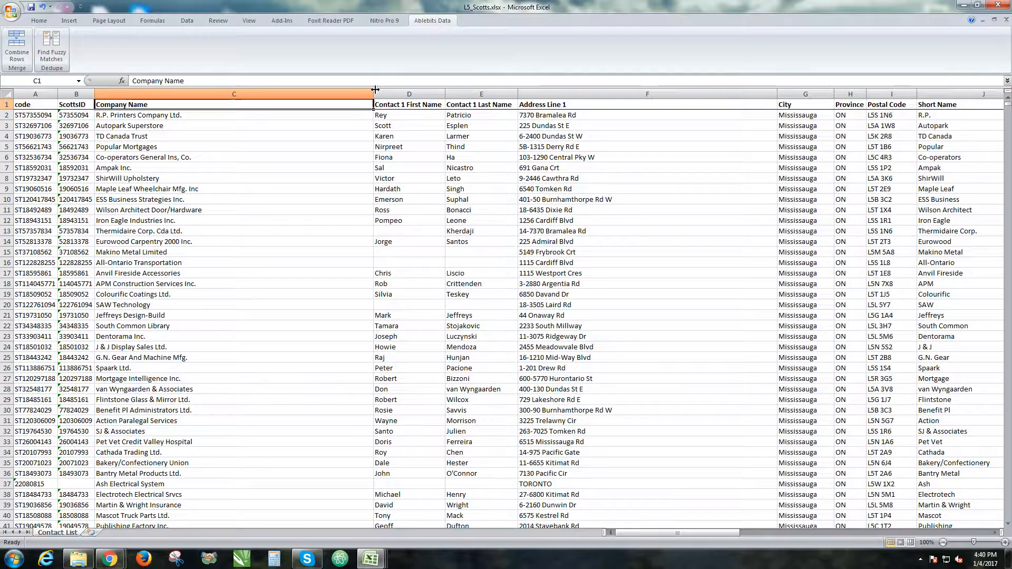
# Scroll through the company contact list in the L5_Scotts workbook to review its records
pyautogui.scroll(-20, 374, 127)
pyautogui.scroll(-20, 374, 147)
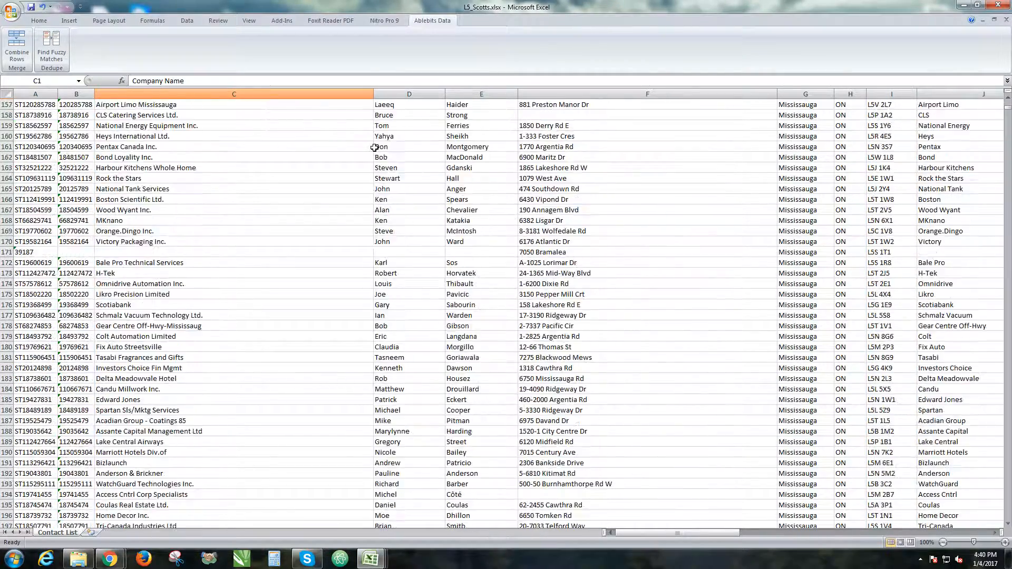
pyautogui.scroll(-2, 375, 148)
pyautogui.scroll(-12, 374, 148)
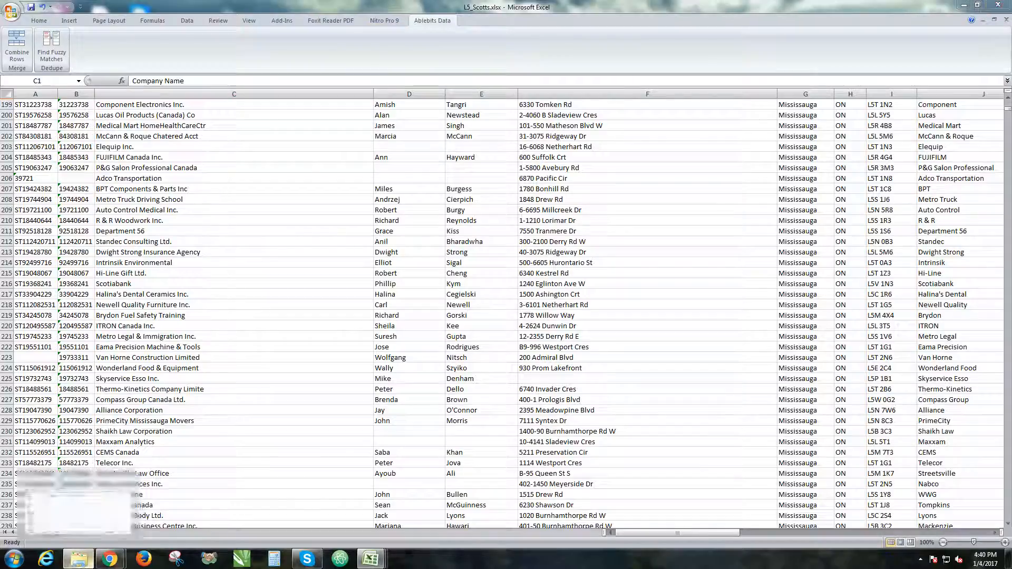
pyautogui.moveTo(1011, 131); pyautogui.dragTo(615, 105)
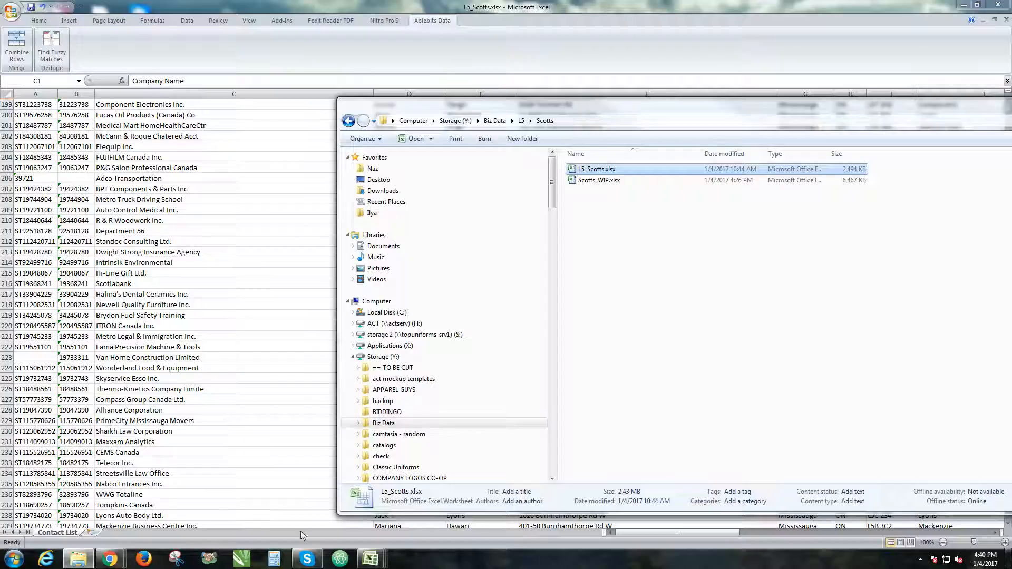
pyautogui.click(117, 559)
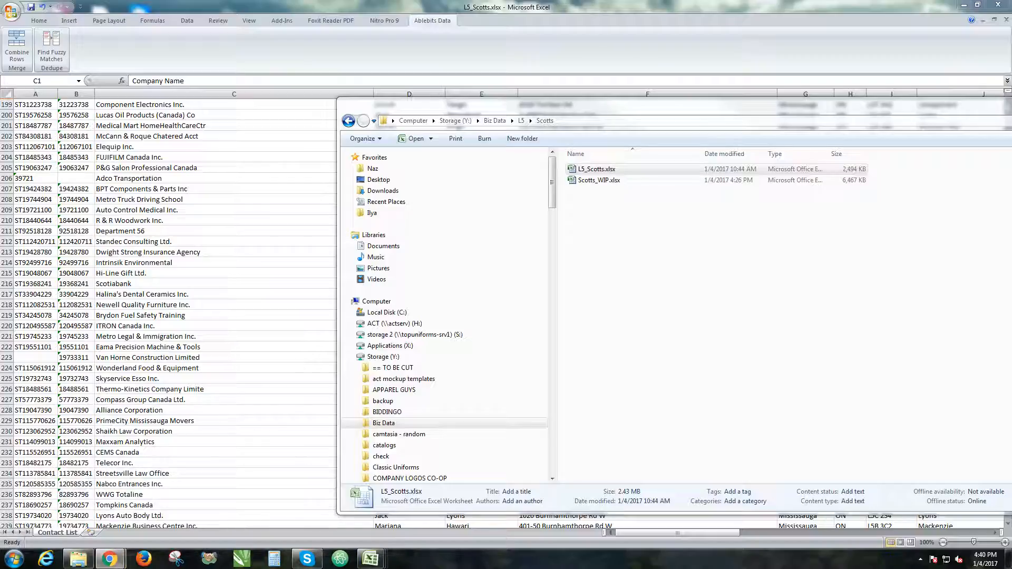
# Switch to the web browser and search the web for ablebits
pyautogui.moveTo(1011, 53); pyautogui.dragTo(424, 0)
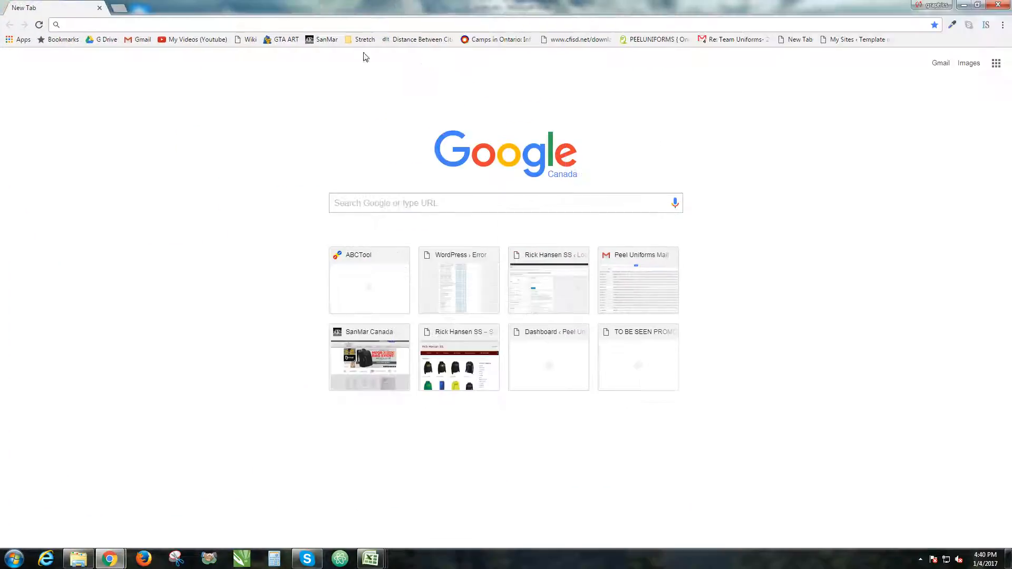
pyautogui.write('ablebits')
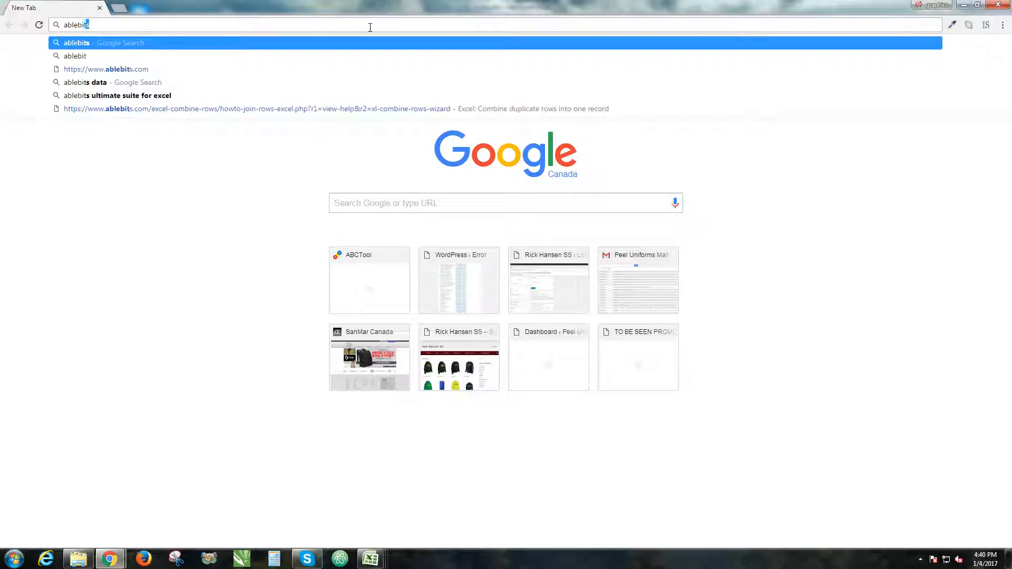
pyautogui.press('Return')
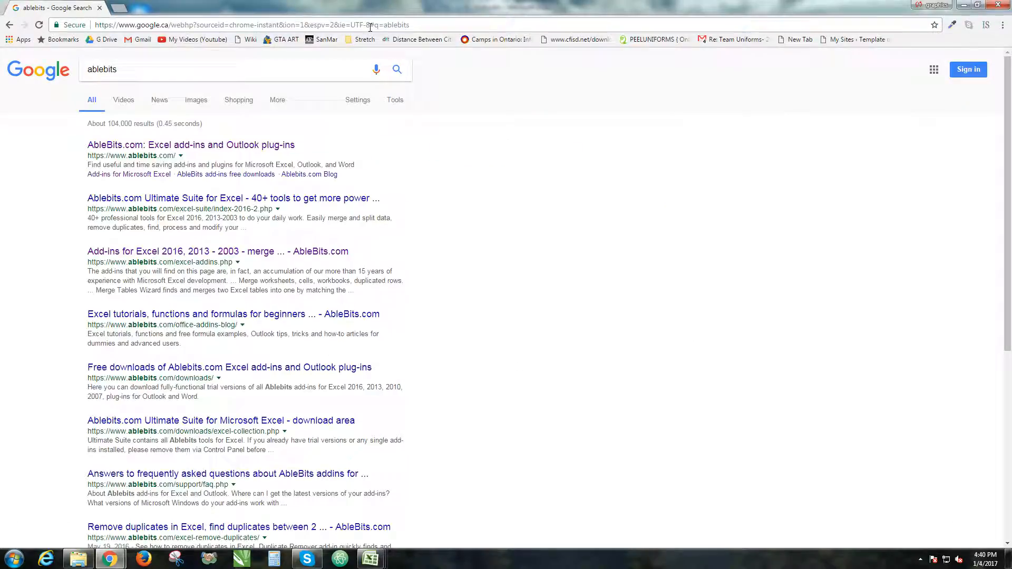
# Open the AbleBits Add-ins for Microsoft Excel page and scroll through the listed tools
pyautogui.click(129, 179)
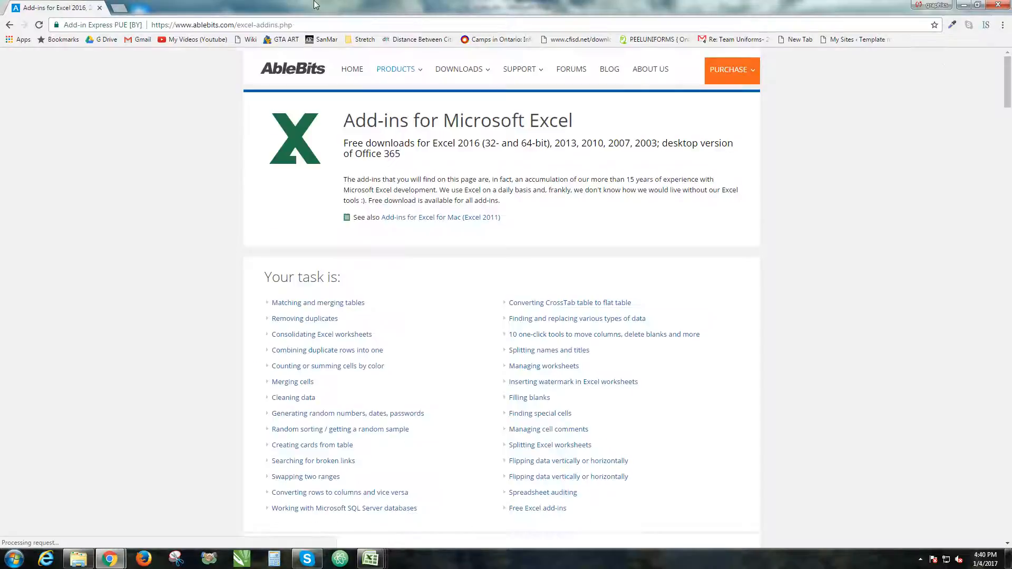
pyautogui.scroll(-15, 351, 332)
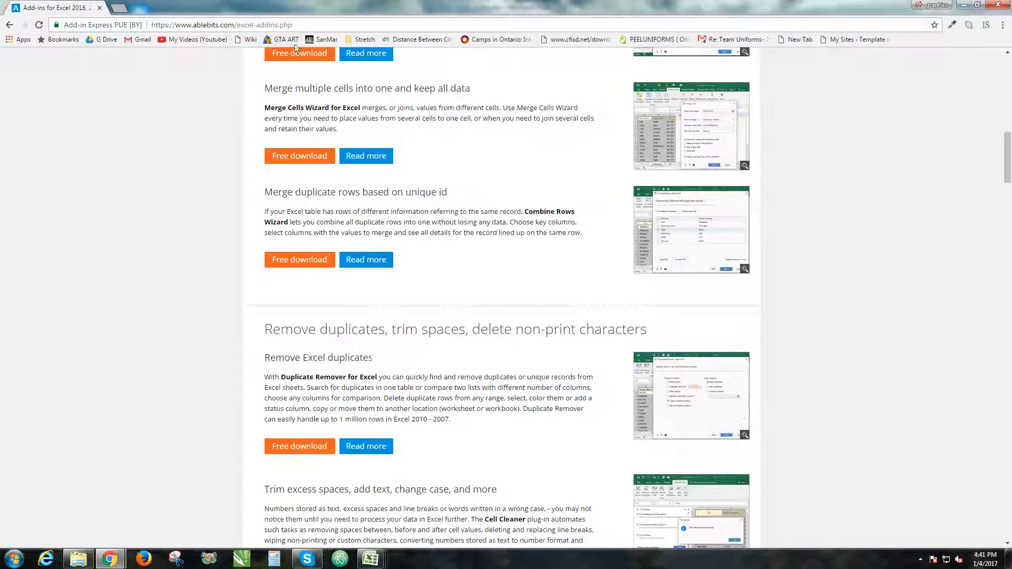
pyautogui.scroll(-10, 354, 267)
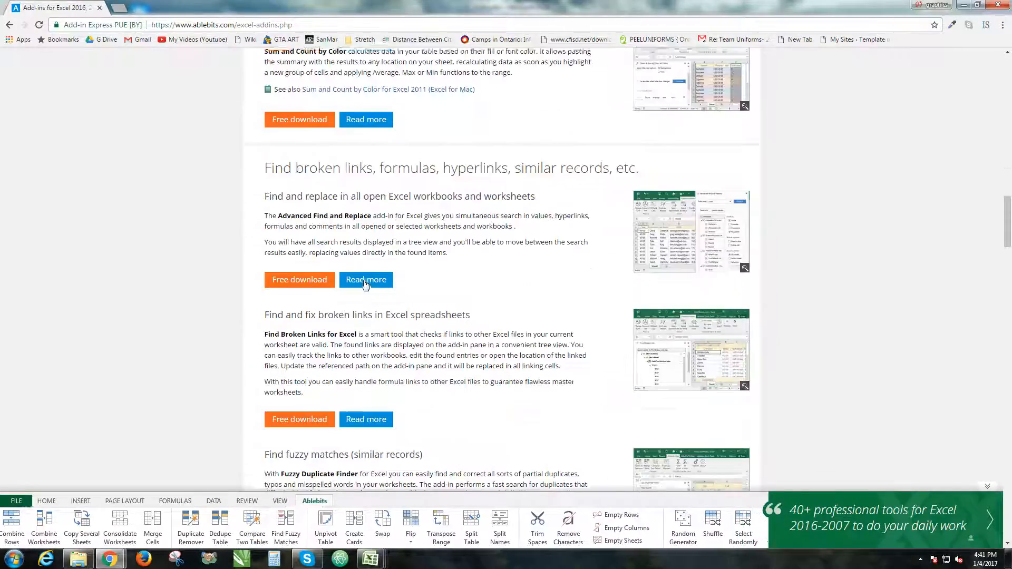
pyautogui.scroll(4, 199, 190)
pyautogui.scroll(3, 200, 190)
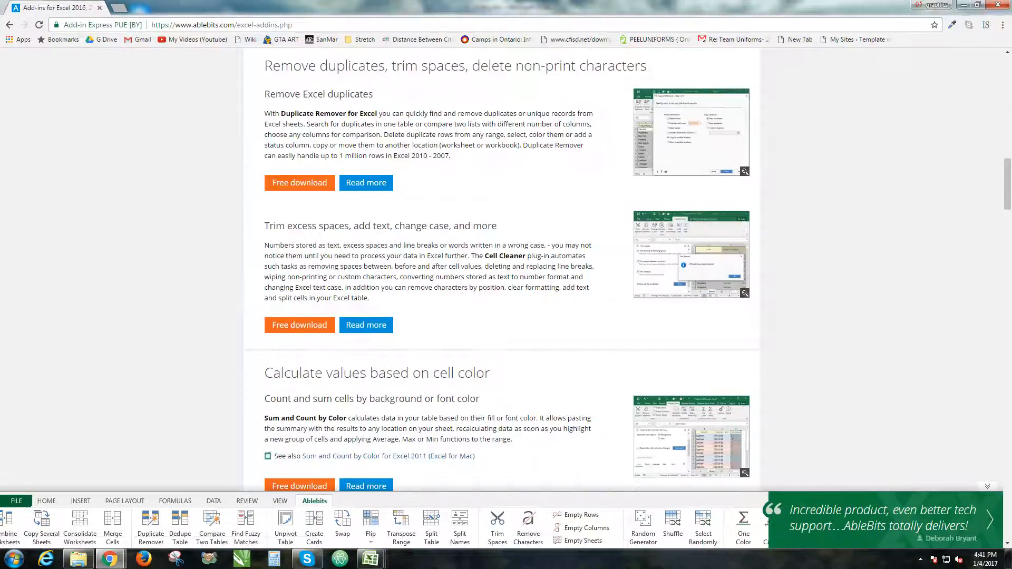
# Check the Downloads folder for the downloaded combine-rows and fuzzy-duplicate-finder files, then return to the browser
pyautogui.click(78, 560)
pyautogui.click(425, 192)
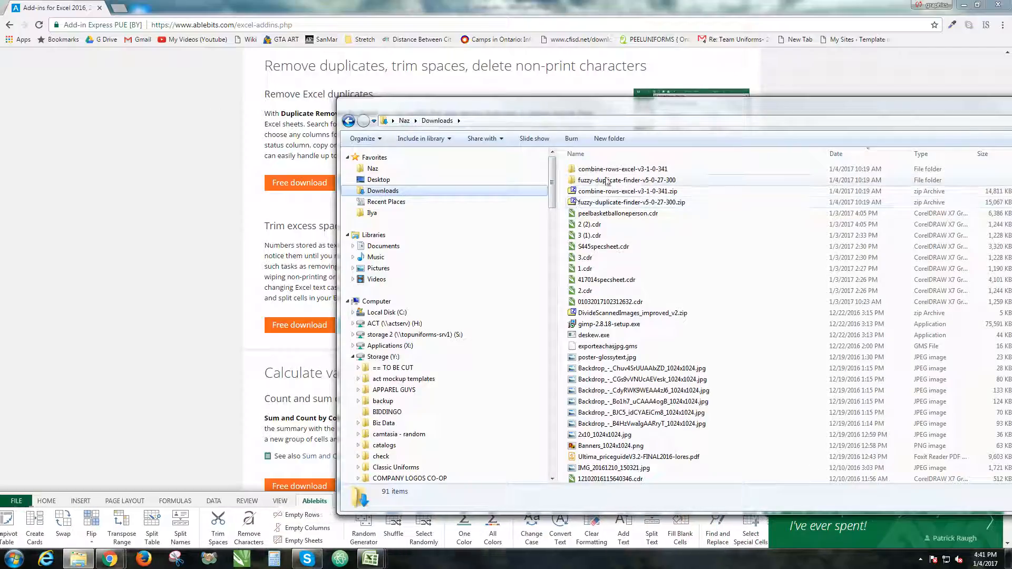
pyautogui.click(283, 153)
# Search the add-ins page for the word fuzzy
pyautogui.scroll(-6, 489, 219)
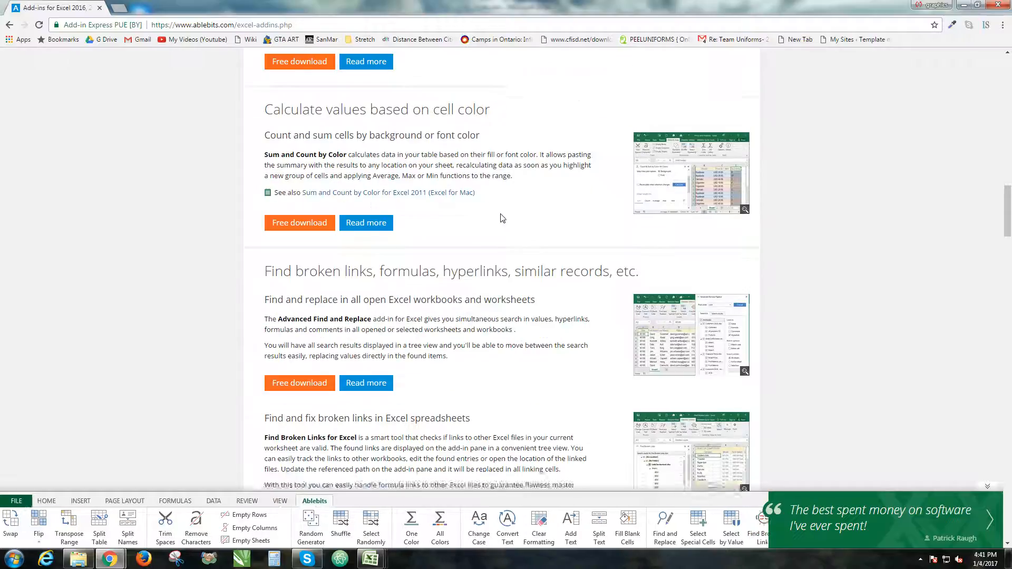
pyautogui.scroll(3, 502, 218)
pyautogui.hotkey('ctrl', 'f')
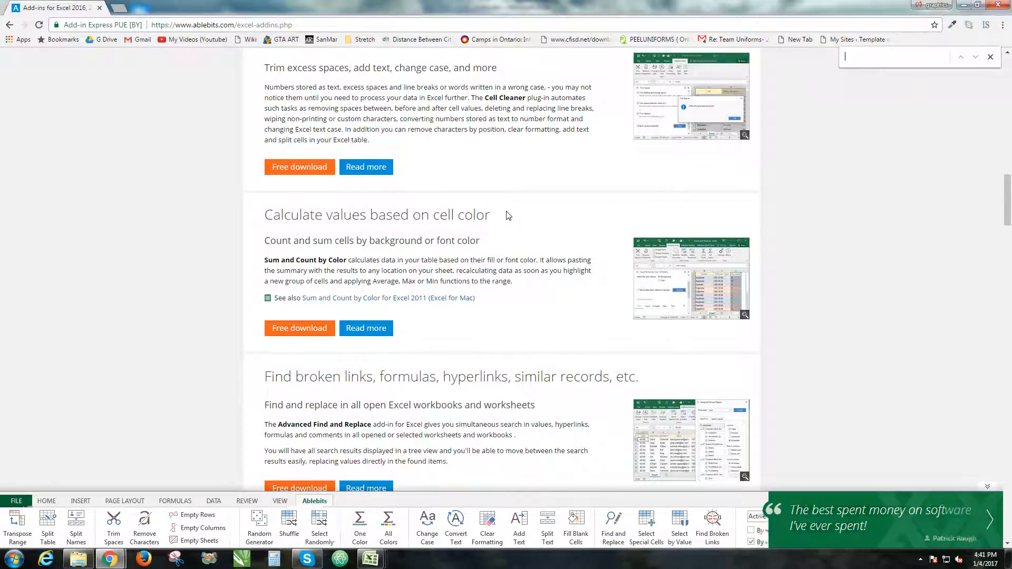
pyautogui.write('fuzzy')
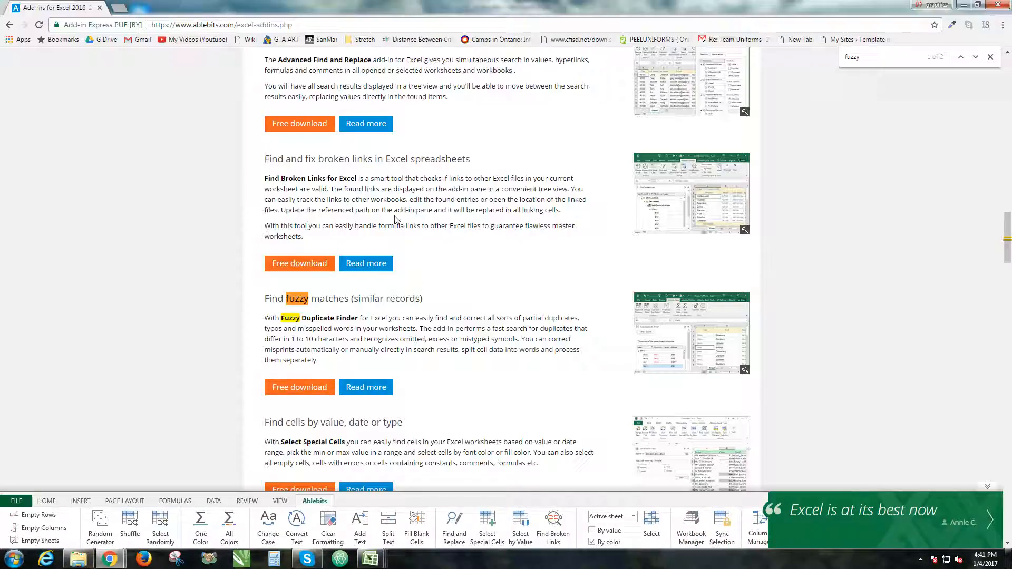
# Search the page for combine rows and read the Merge duplicate rows based on unique id description
pyautogui.doubleClick(903, 60)
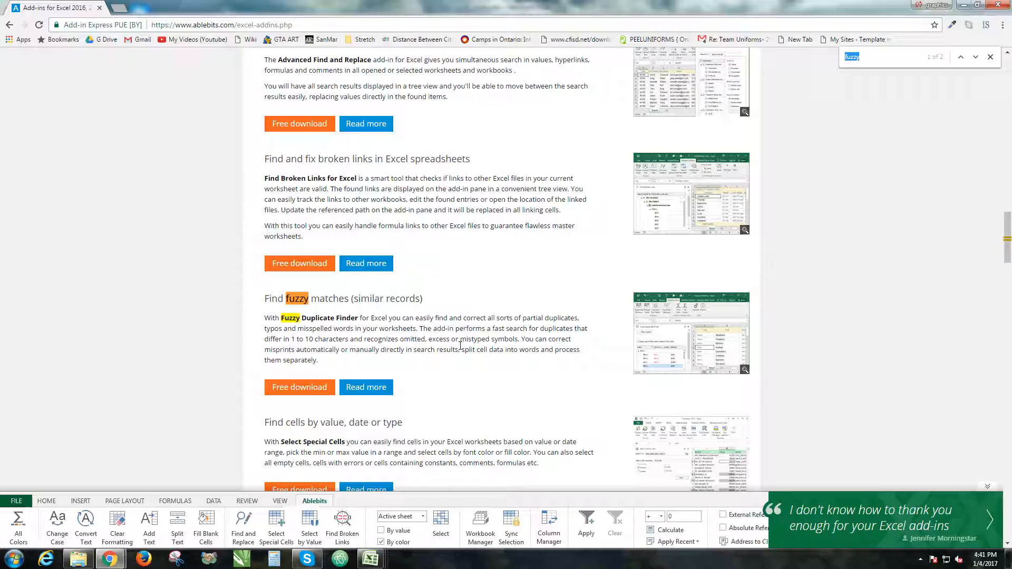
pyautogui.write('combine ')
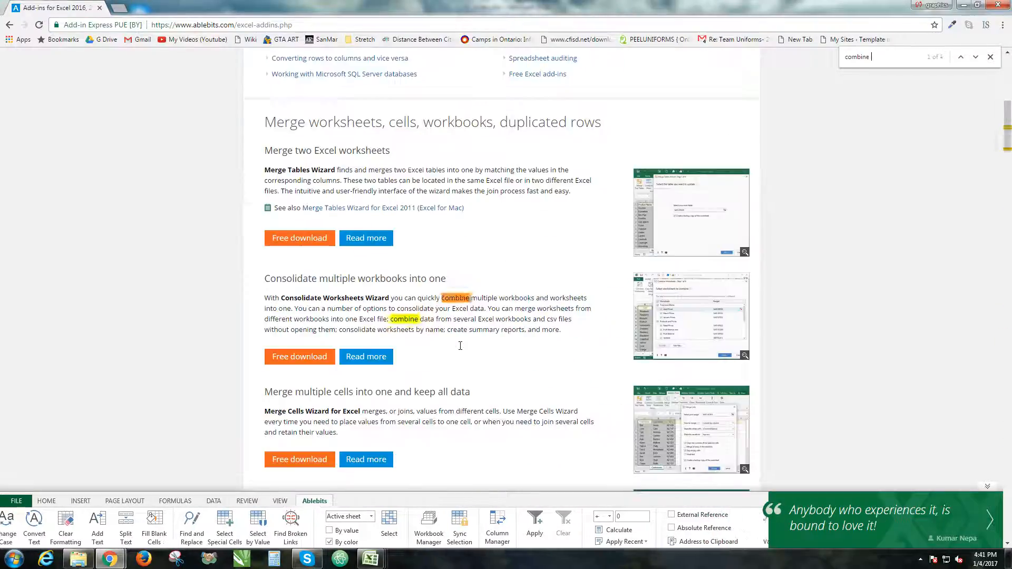
pyautogui.write('rows')
pyautogui.scroll(-8, 416, 328)
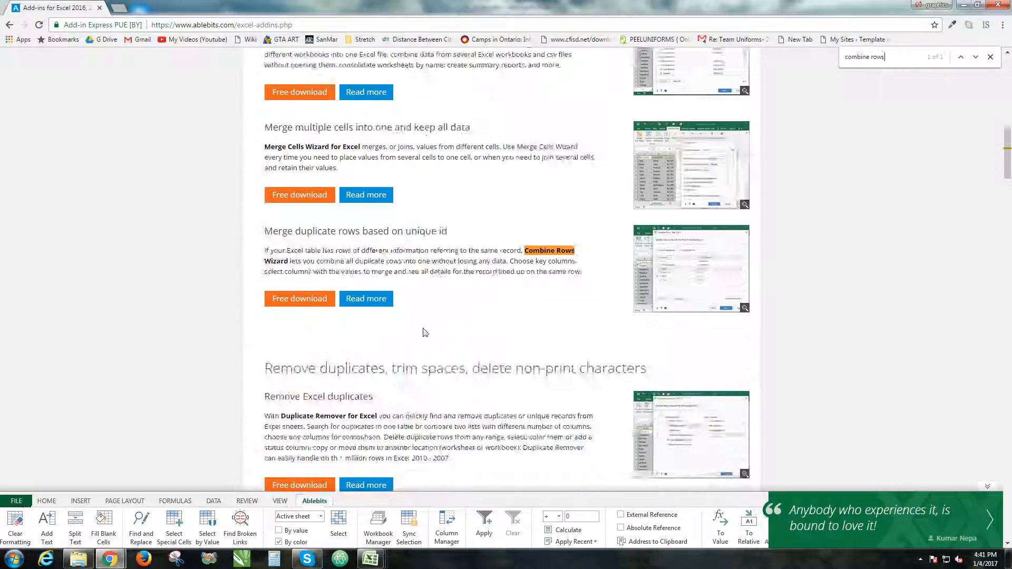
pyautogui.scroll(3, 539, 128)
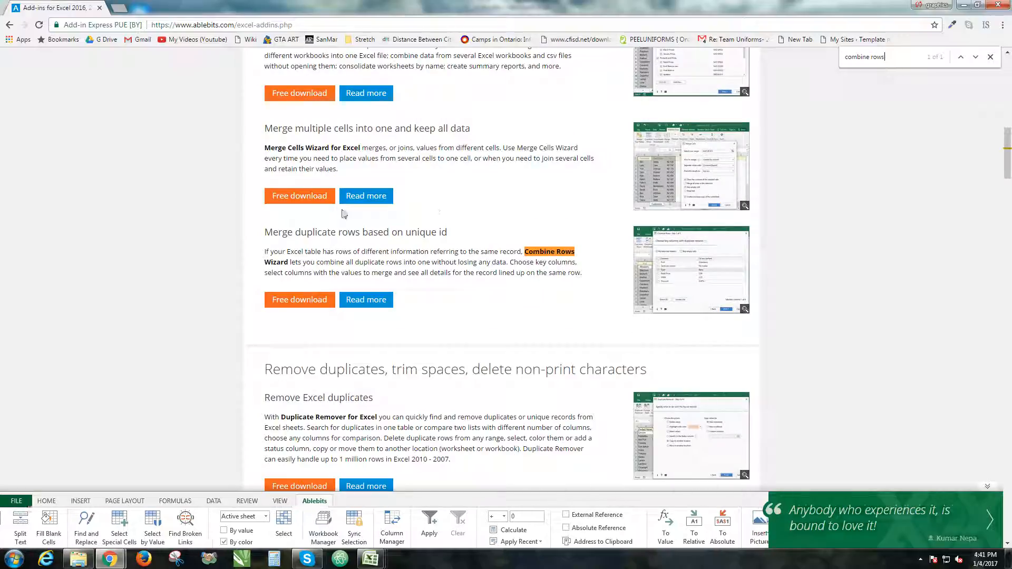
pyautogui.moveTo(265, 231); pyautogui.dragTo(527, 313)
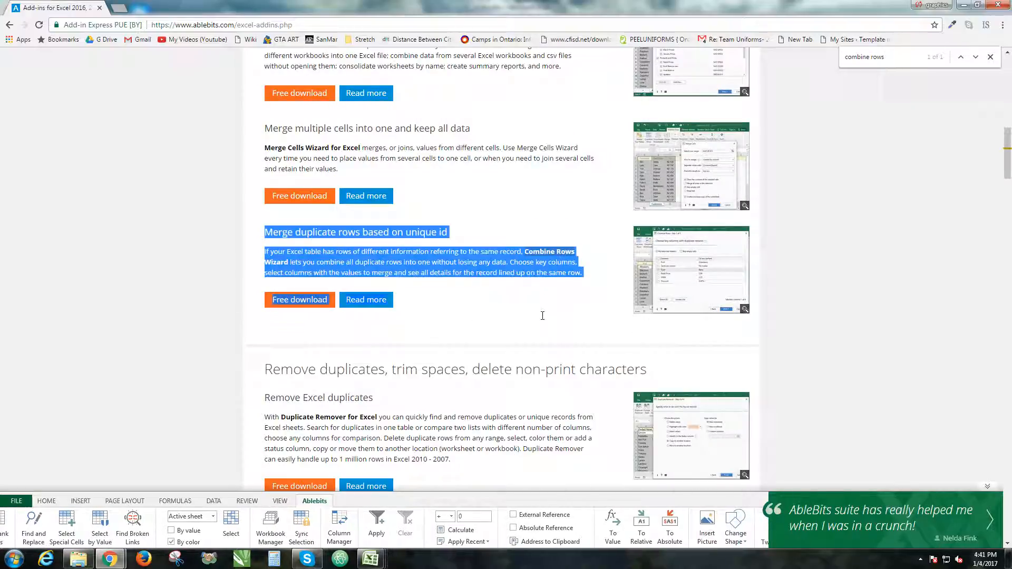
pyautogui.tripleClick(410, 253)
pyautogui.click(517, 273)
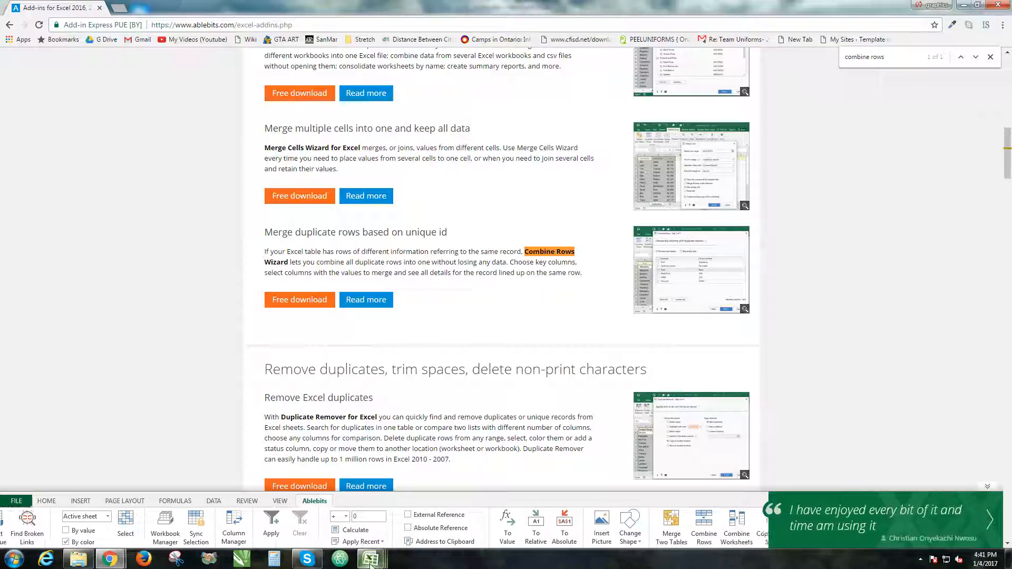
# Switch between the L5 Sample and L5 Scotts Sample workbooks and restore the L5 Scotts Sample window
pyautogui.moveTo(370, 559)
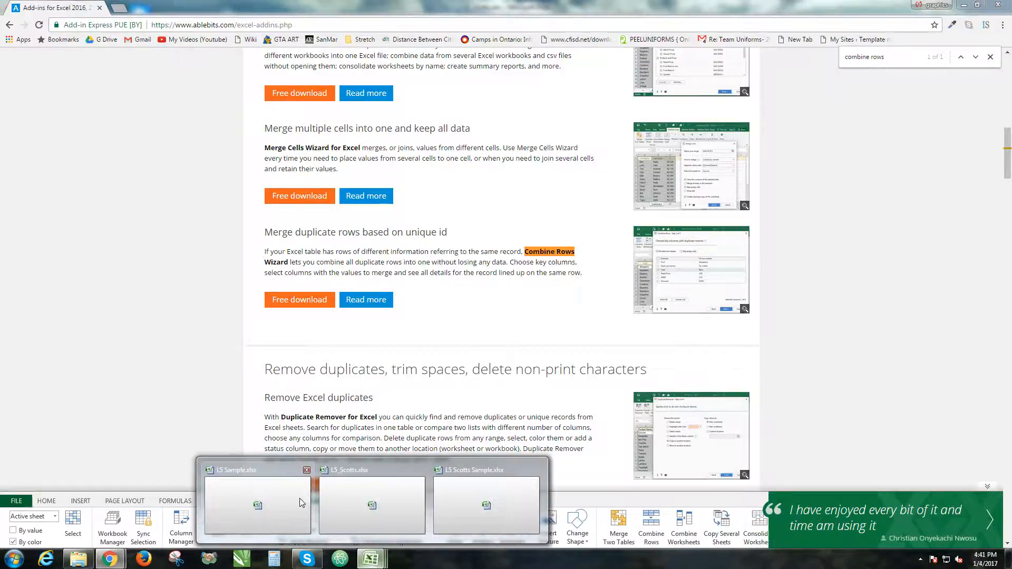
pyautogui.click(300, 503)
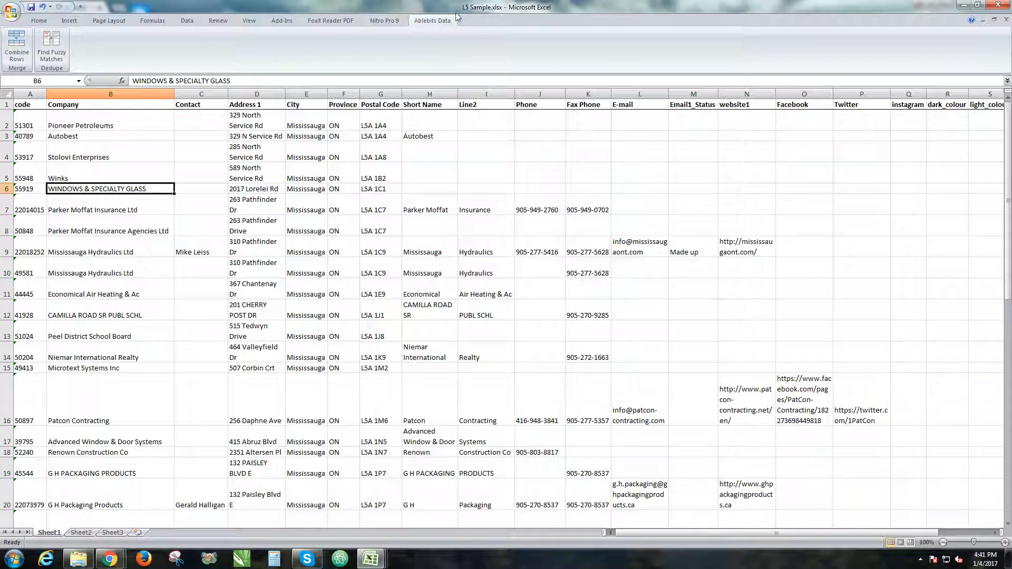
pyautogui.click(370, 560)
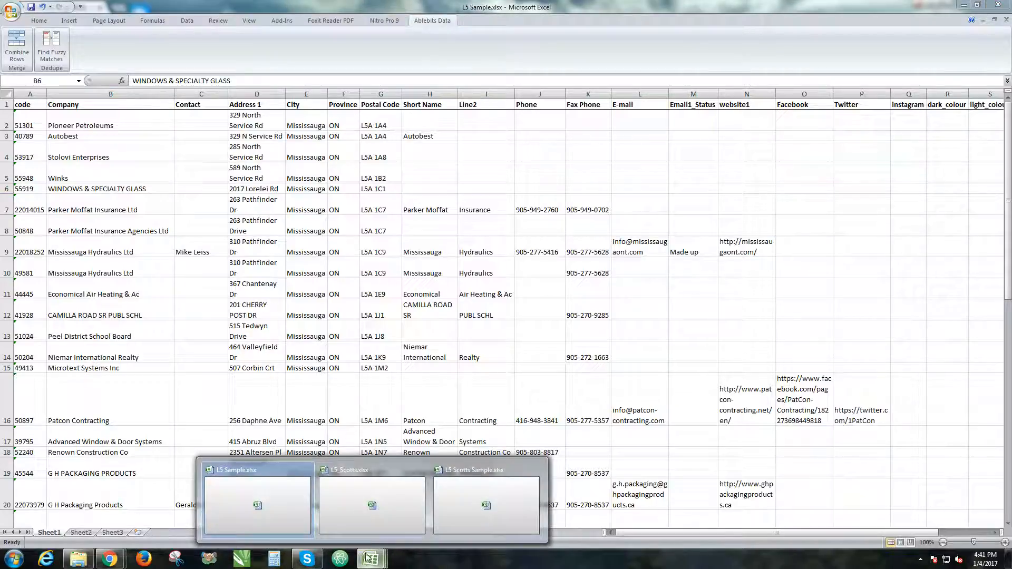
pyautogui.click(494, 499)
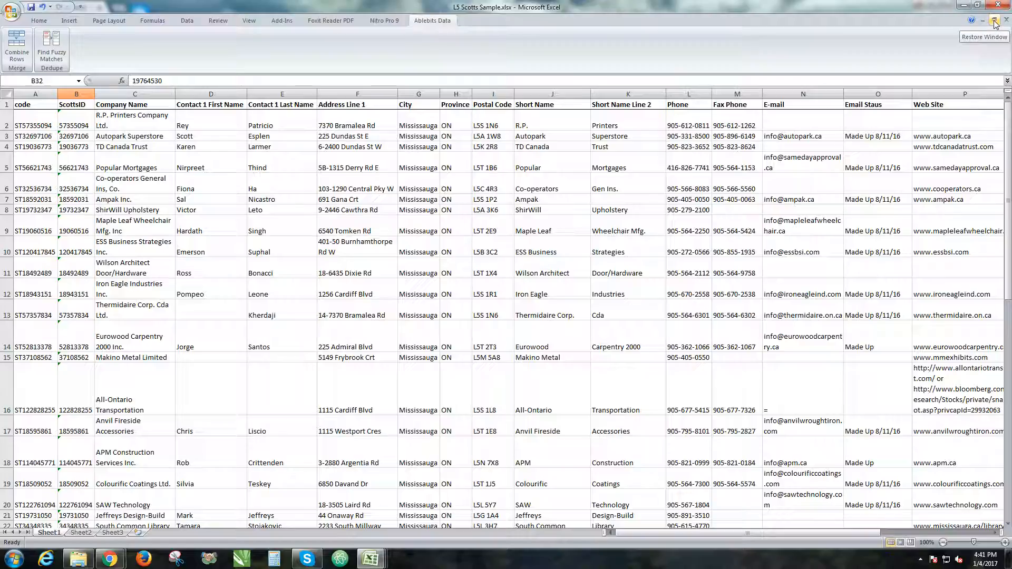
pyautogui.click(995, 21)
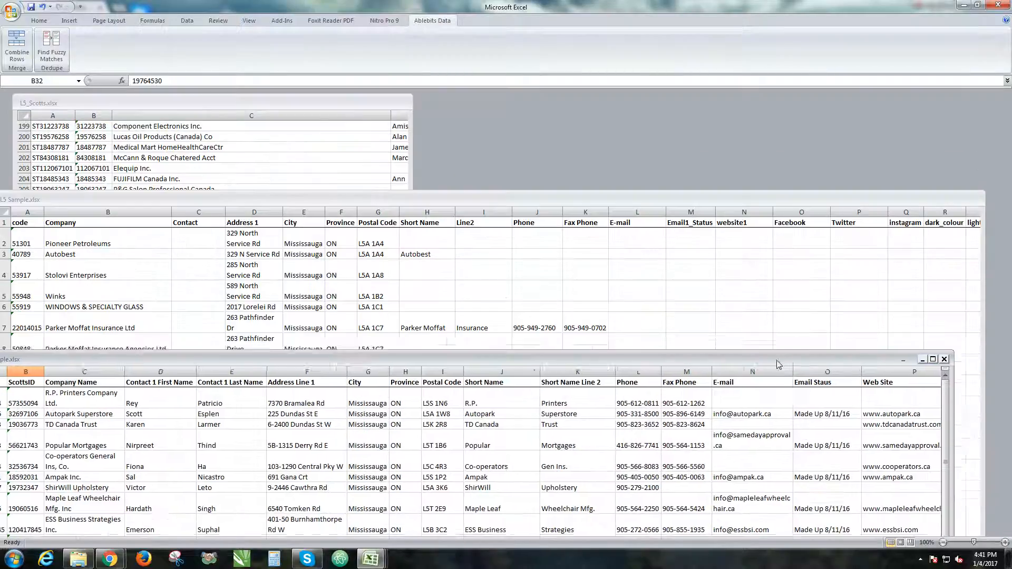
pyautogui.moveTo(779, 365); pyautogui.dragTo(837, 250)
pyautogui.moveTo(627, 198); pyautogui.dragTo(656, 93)
pyautogui.moveTo(545, 248); pyautogui.dragTo(554, 137)
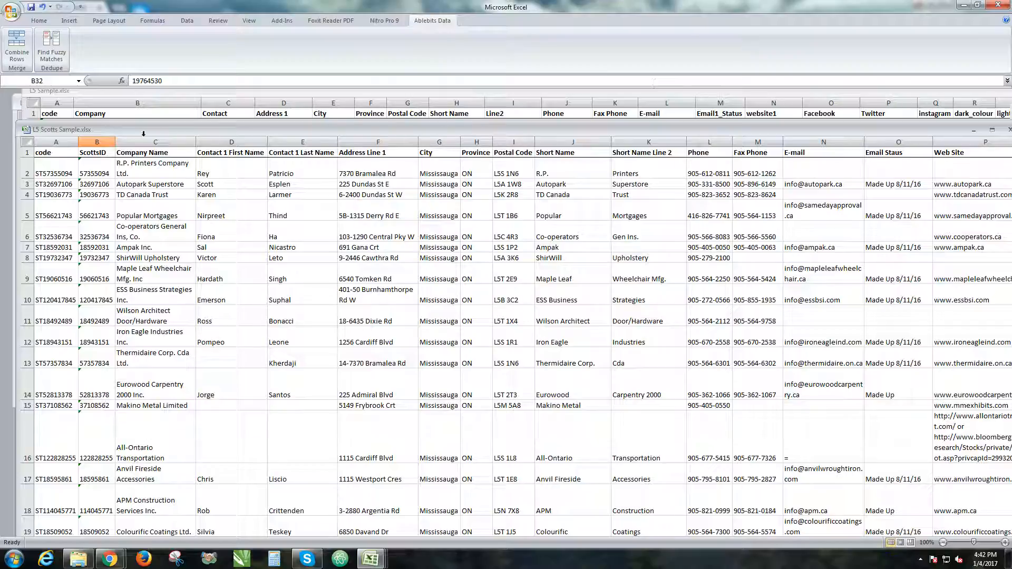
# Arrange the L5 Sample and L5 Scotts Sample windows so both sheets are visible at once
pyautogui.click(100, 142)
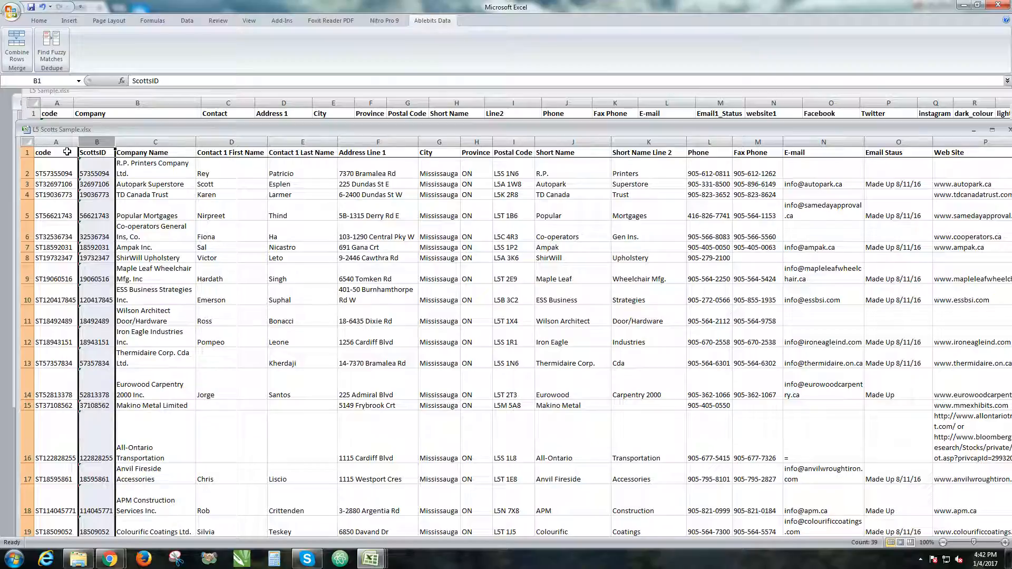
pyautogui.moveTo(136, 130); pyautogui.dragTo(138, 262)
pyautogui.click(137, 198)
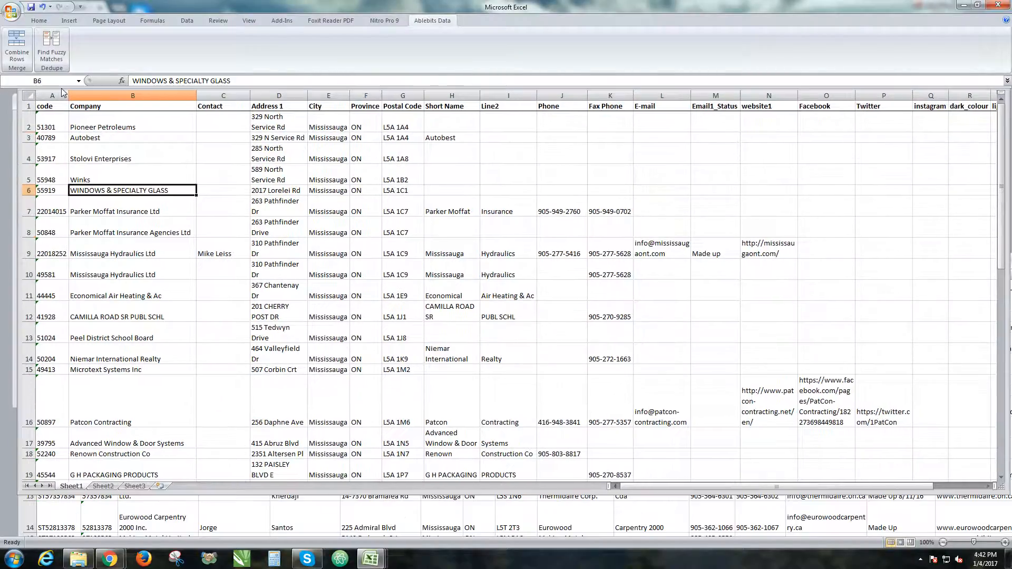
pyautogui.click(42, 513)
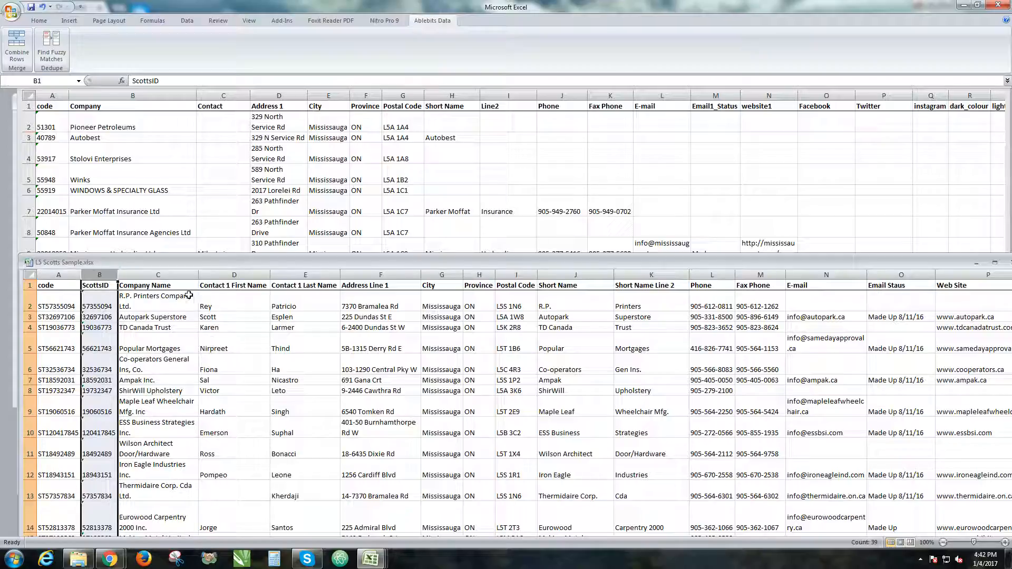
pyautogui.moveTo(442, 267); pyautogui.dragTo(426, 220)
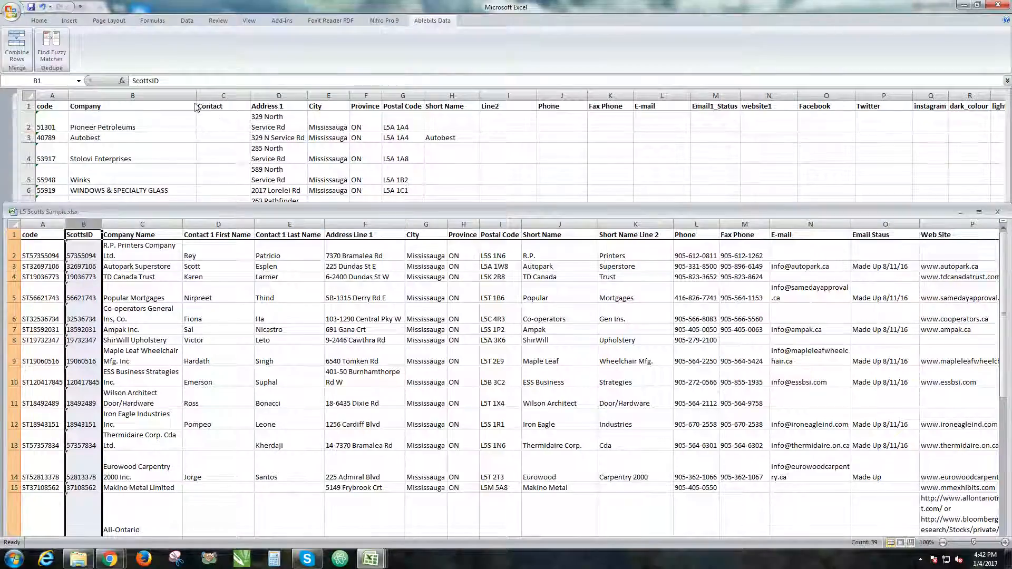
pyautogui.click(117, 137)
pyautogui.moveTo(11, 213); pyautogui.dragTo(6, 88)
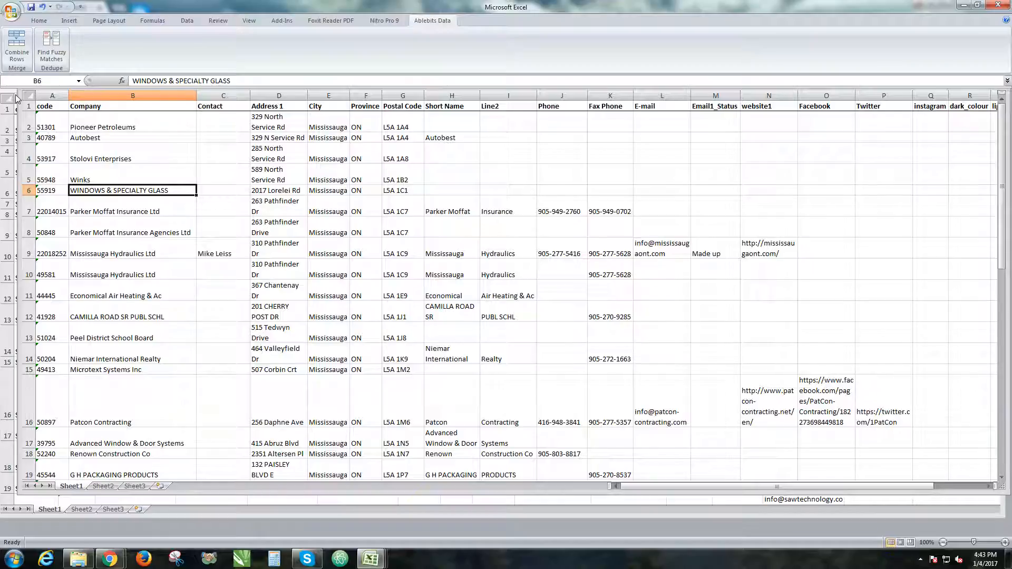
pyautogui.moveTo(19, 96); pyautogui.dragTo(19, 158)
pyautogui.moveTo(95, 145); pyautogui.dragTo(90, 115)
pyautogui.click(77, 179)
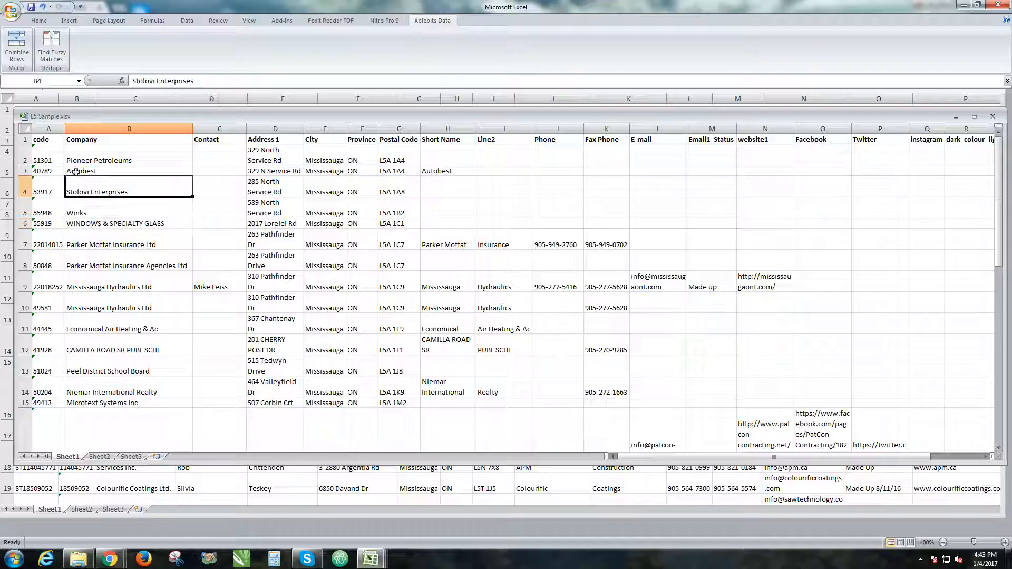
# Select the L5 Sample data from cell A2 down to about row 40 and copy it
pyautogui.moveTo(42, 153); pyautogui.dragTo(901, 439)
pyautogui.rightClick(811, 411)
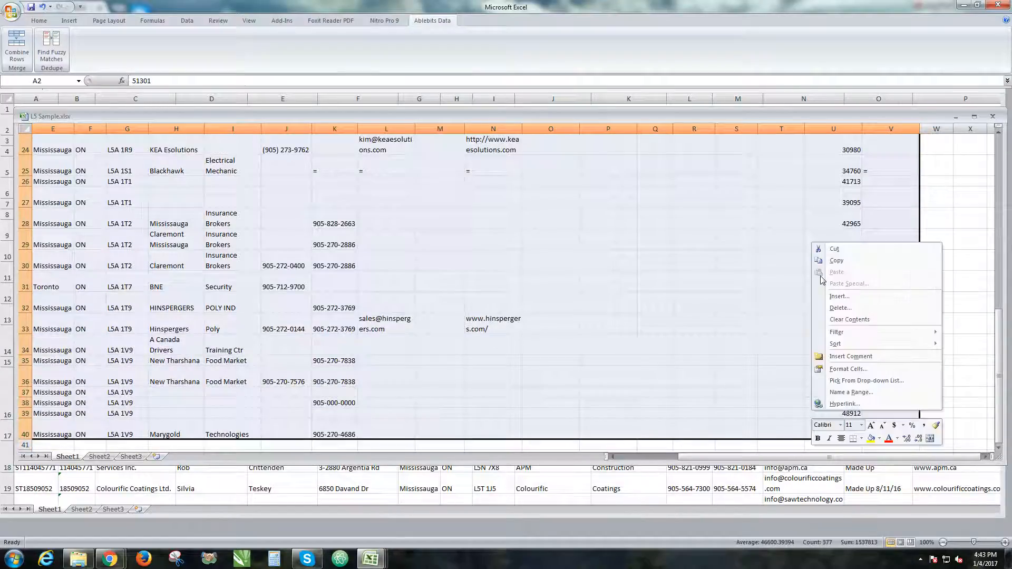
pyautogui.click(837, 261)
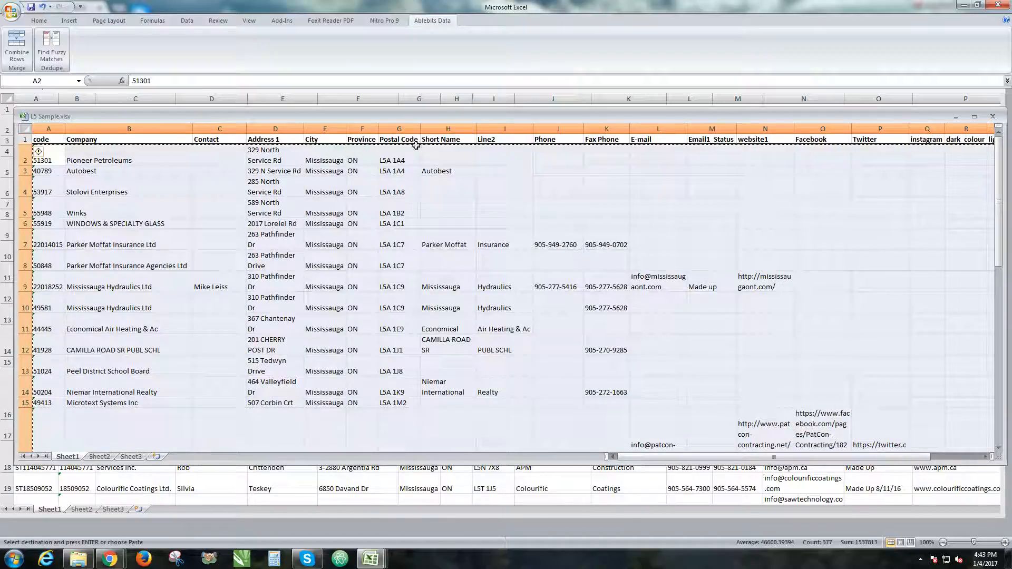
# Move the L5 Sample window out of the way and paste the copied data into L5 Scotts Sample at cell B41
pyautogui.moveTo(638, 123); pyautogui.dragTo(672, 192)
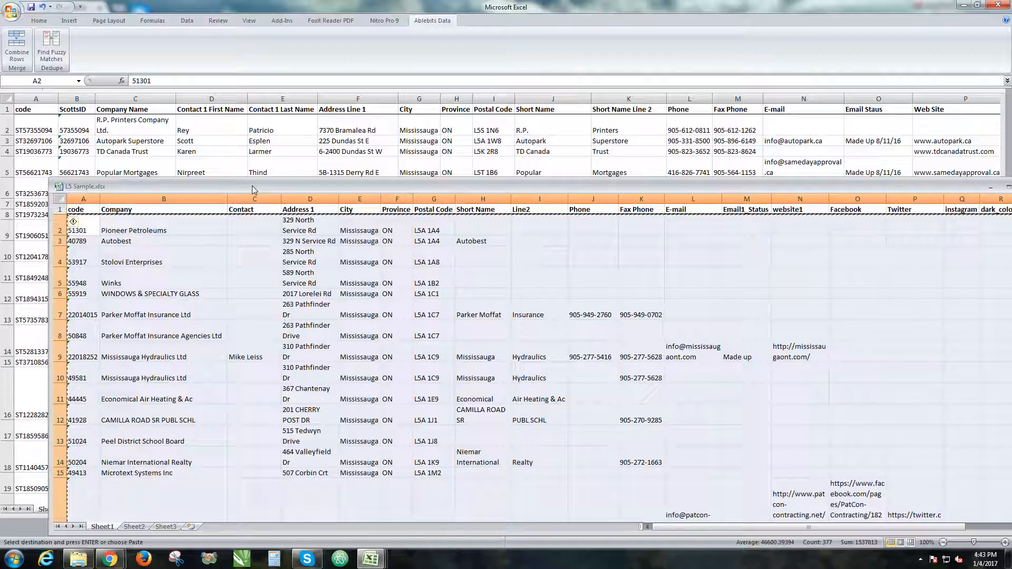
pyautogui.moveTo(254, 188); pyautogui.dragTo(232, 216)
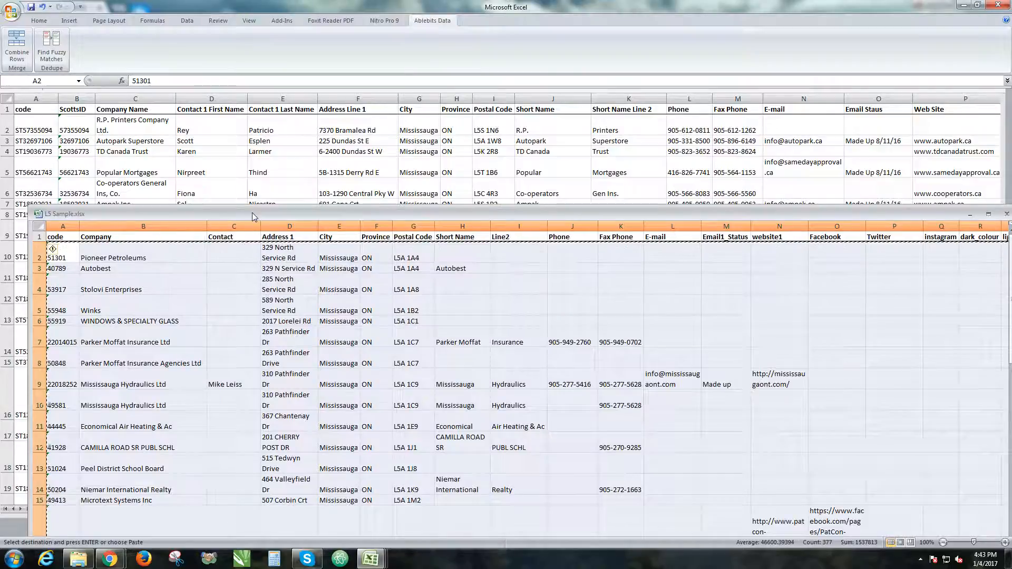
pyautogui.moveTo(256, 214); pyautogui.dragTo(252, 302)
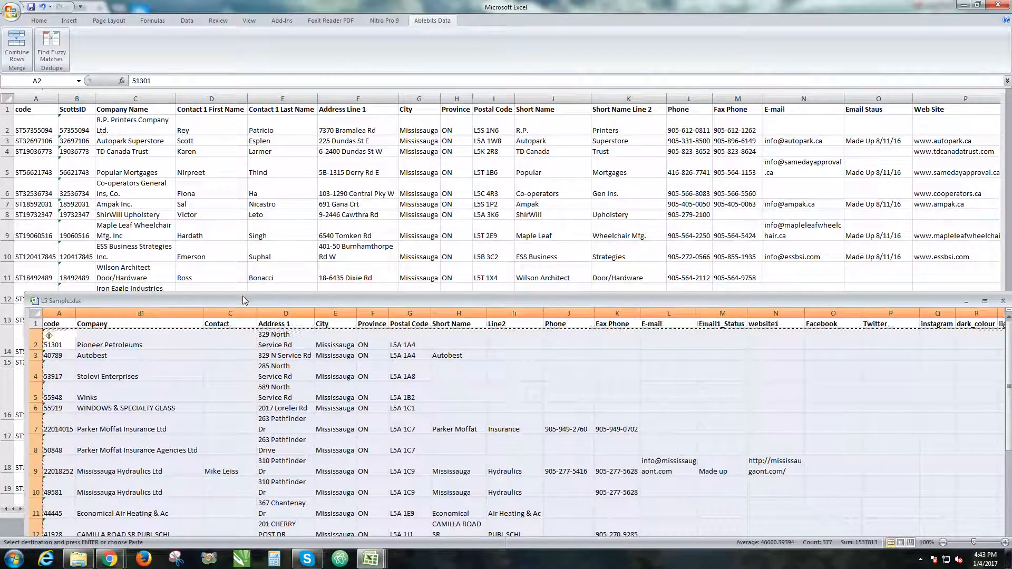
pyautogui.moveTo(294, 304); pyautogui.dragTo(299, 536)
pyautogui.click(146, 244)
pyautogui.scroll(-16, 145, 243)
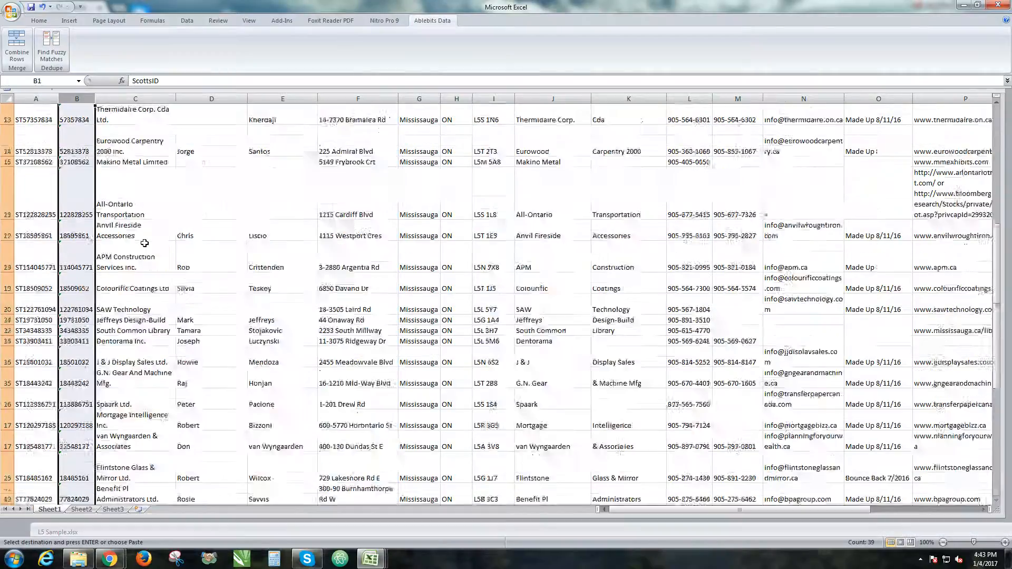
pyautogui.scroll(5, 144, 243)
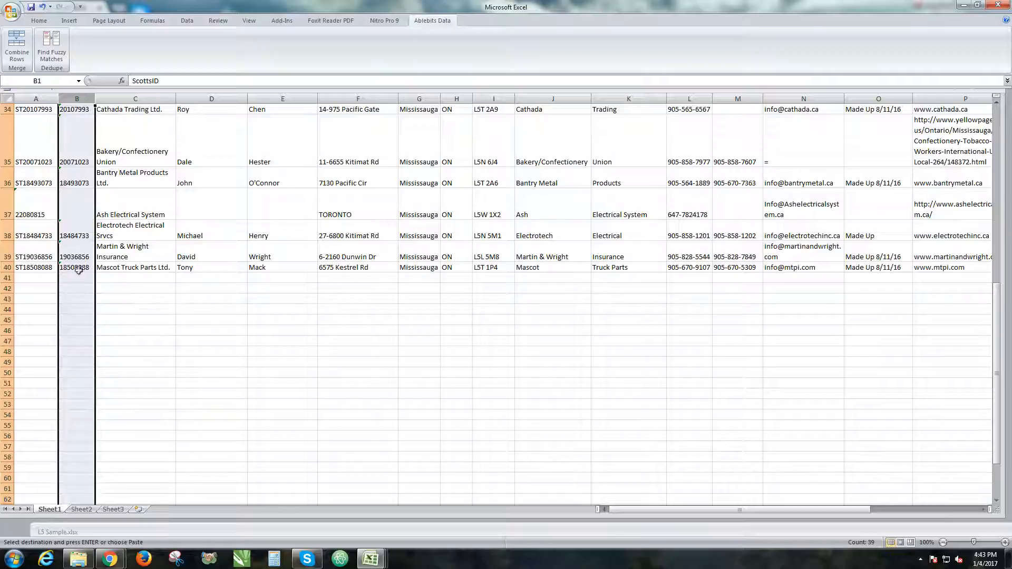
pyautogui.click(78, 279)
pyautogui.hotkey('ctrl', 'v')
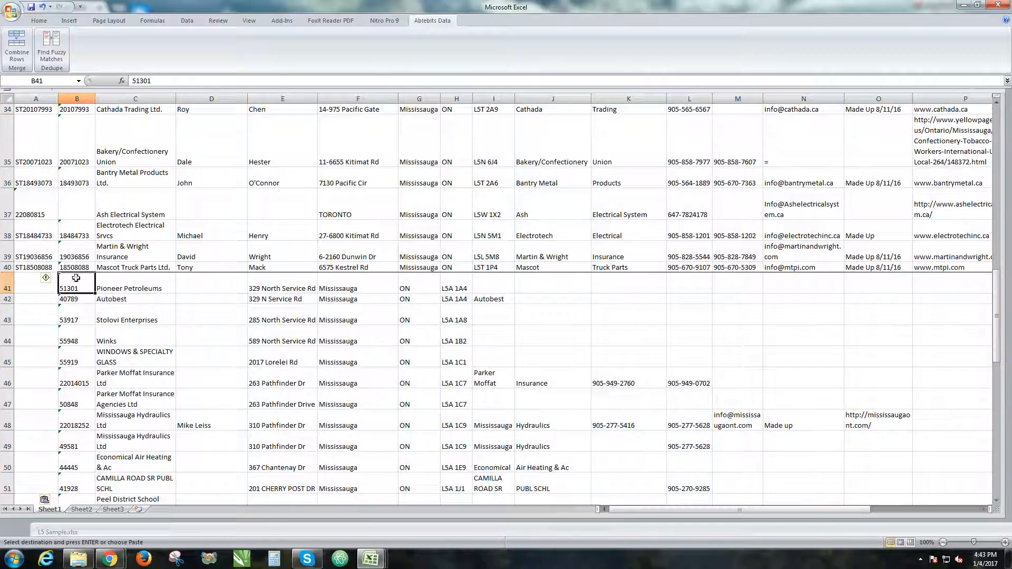
# Paste the copied data again starting at cell A41 so the codes line up under the code column
pyautogui.moveTo(76, 284); pyautogui.dragTo(84, 469)
pyautogui.scroll(8, 78, 354)
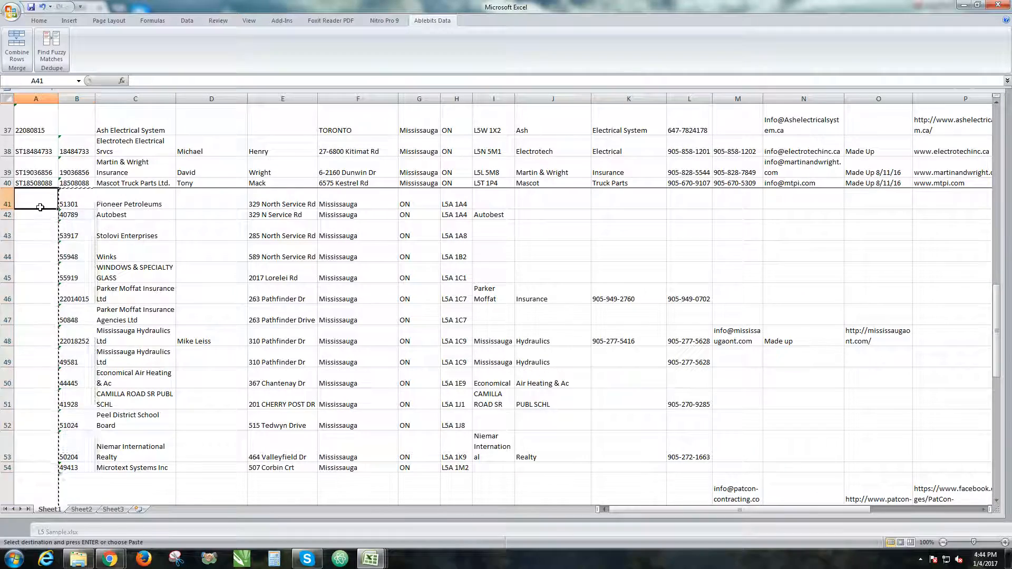
pyautogui.press('Return')
# Scroll through the pasted rows to compare their columns with the L5 Scotts Sample headings
pyautogui.scroll(12, 99, 228)
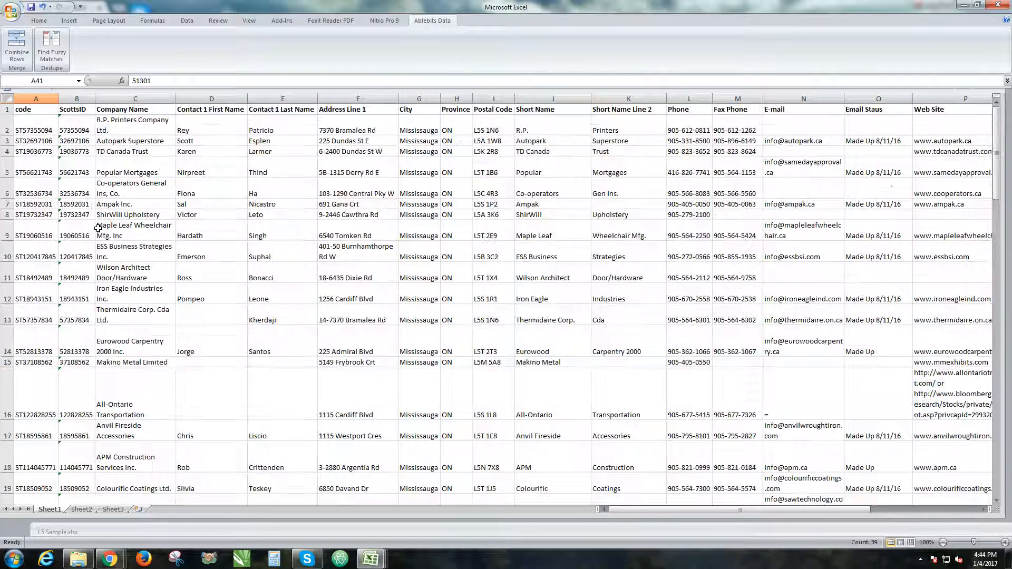
pyautogui.scroll(-4, 84, 121)
pyautogui.scroll(4, 79, 127)
pyautogui.scroll(-4, 76, 159)
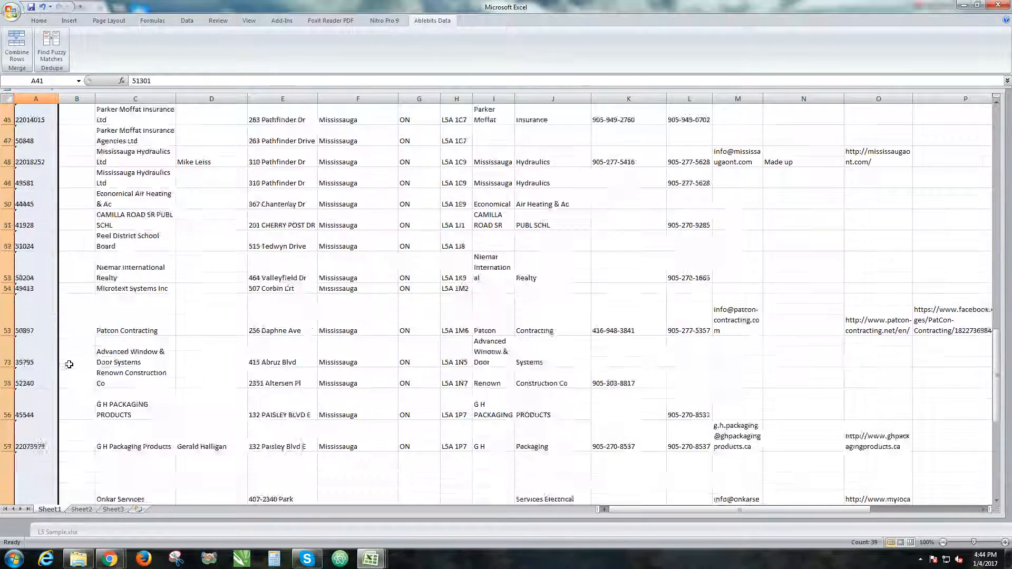
pyautogui.scroll(10, 74, 367)
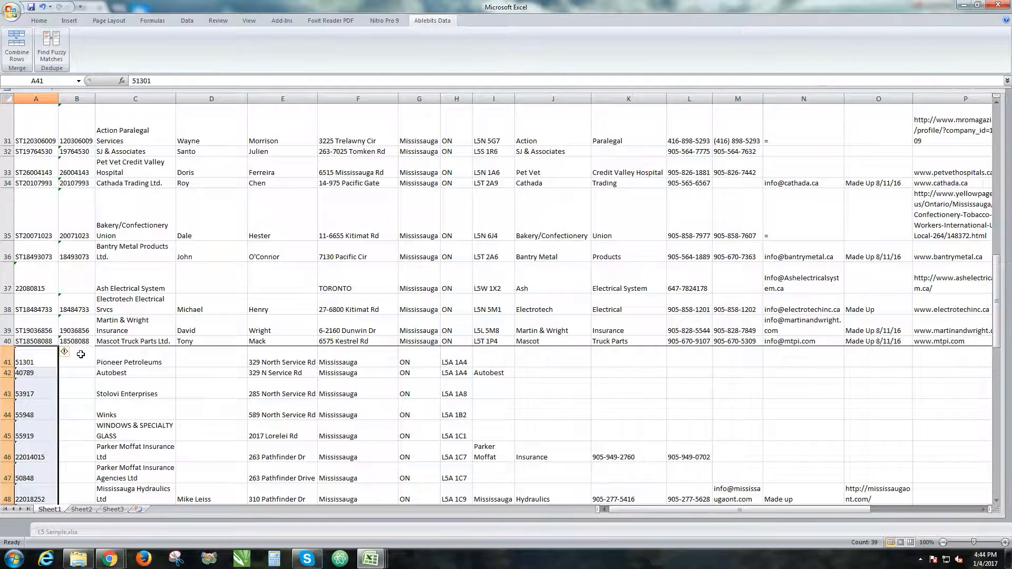
pyautogui.scroll(10, 302, 379)
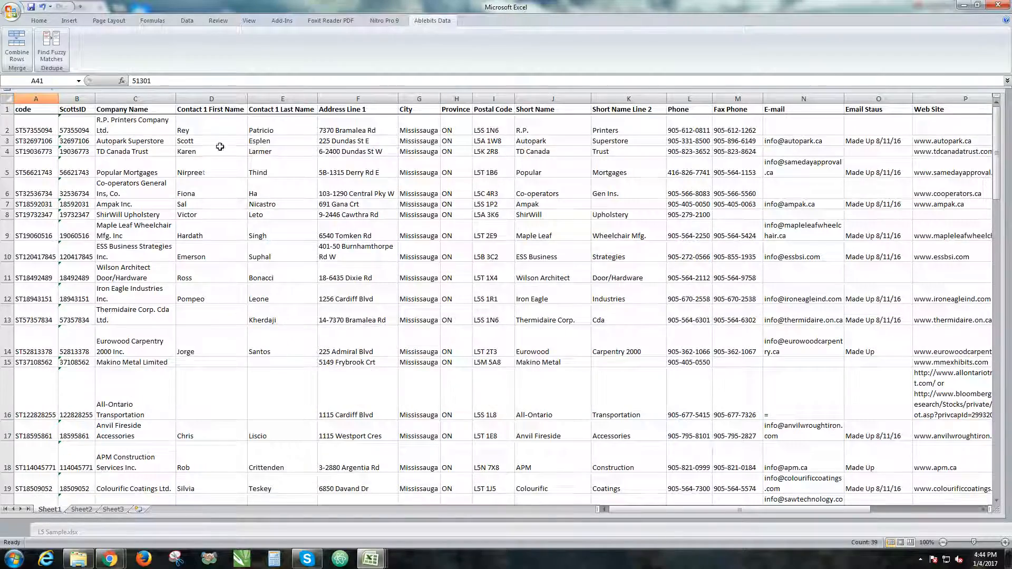
pyautogui.scroll(-14, 222, 203)
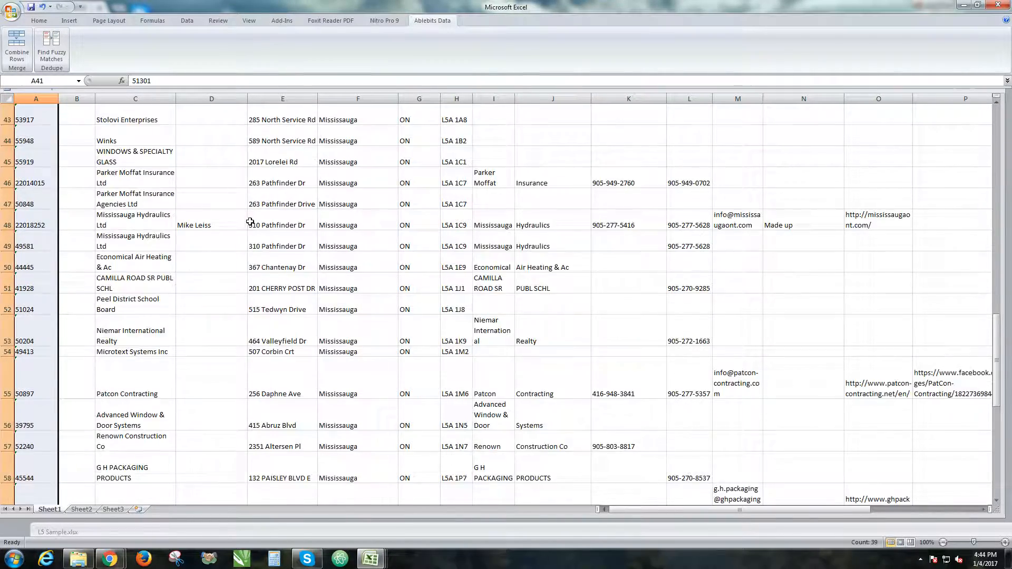
pyautogui.scroll(-9, 249, 216)
pyautogui.scroll(5, 240, 219)
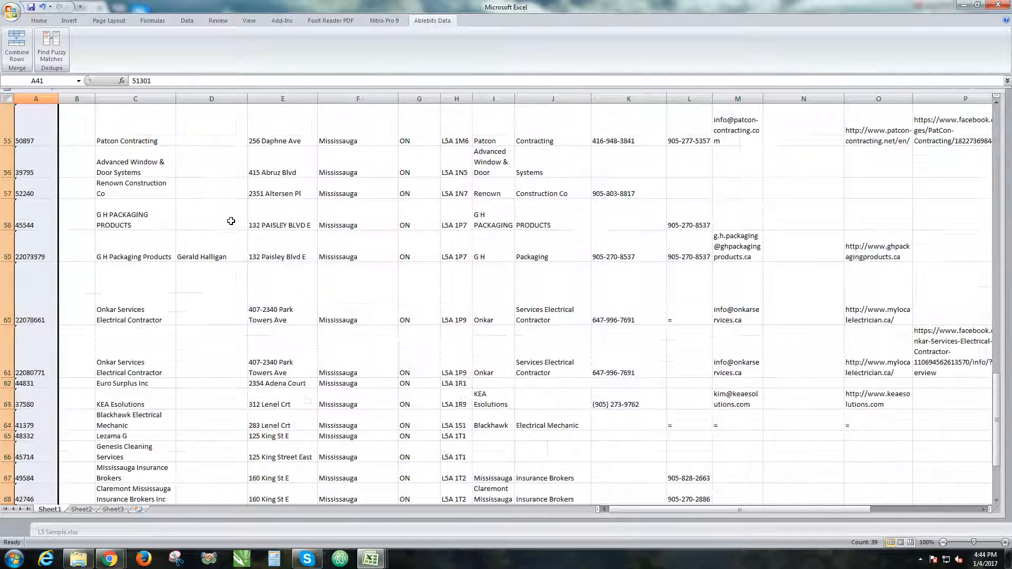
pyautogui.scroll(6, 240, 218)
# Cut the pasted block from E41 to column W row 79 and paste it at F41, shifting it one column right
pyautogui.click(274, 198)
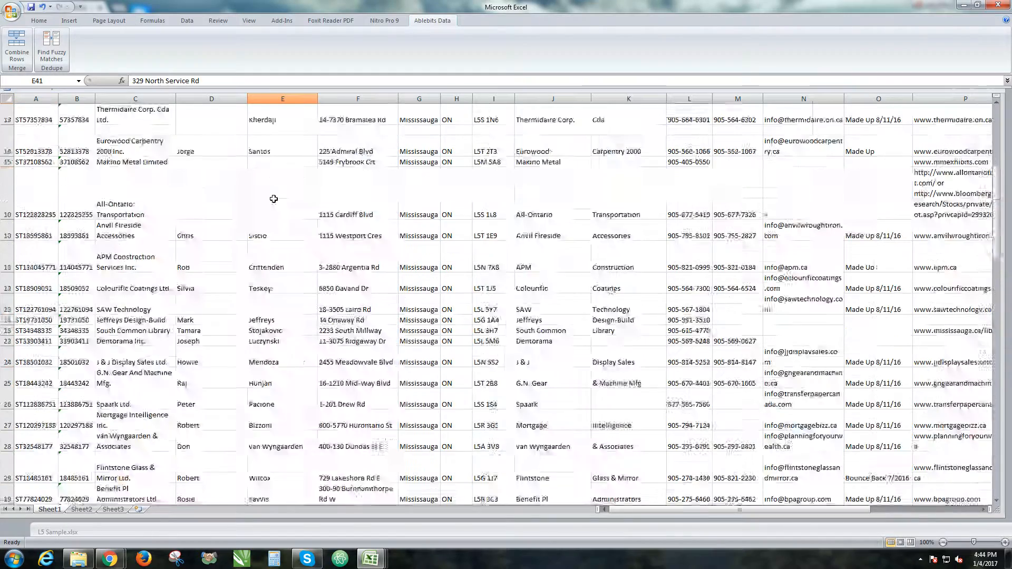
pyautogui.scroll(4, 274, 199)
pyautogui.scroll(-12, 267, 158)
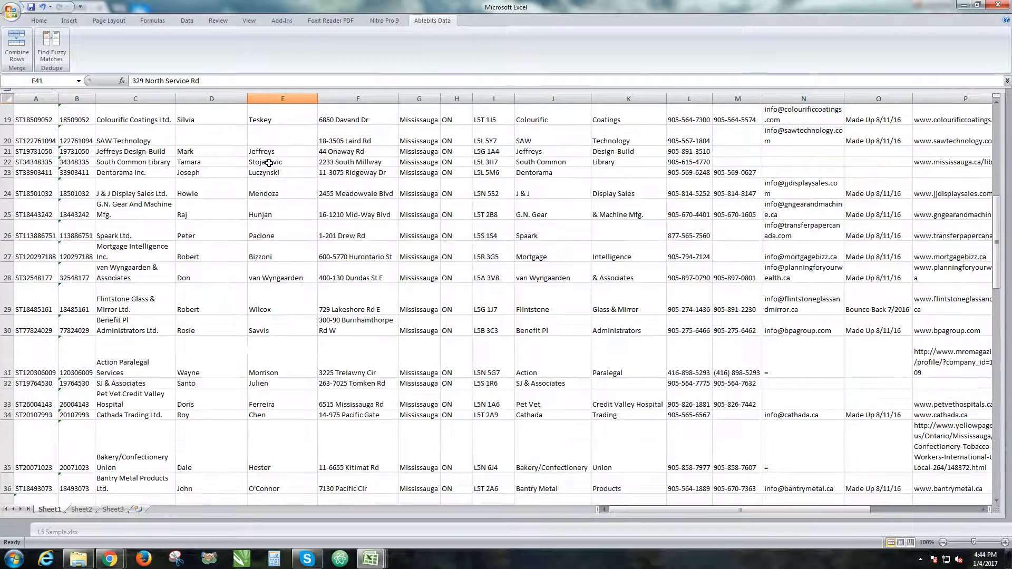
pyautogui.scroll(3, 269, 267)
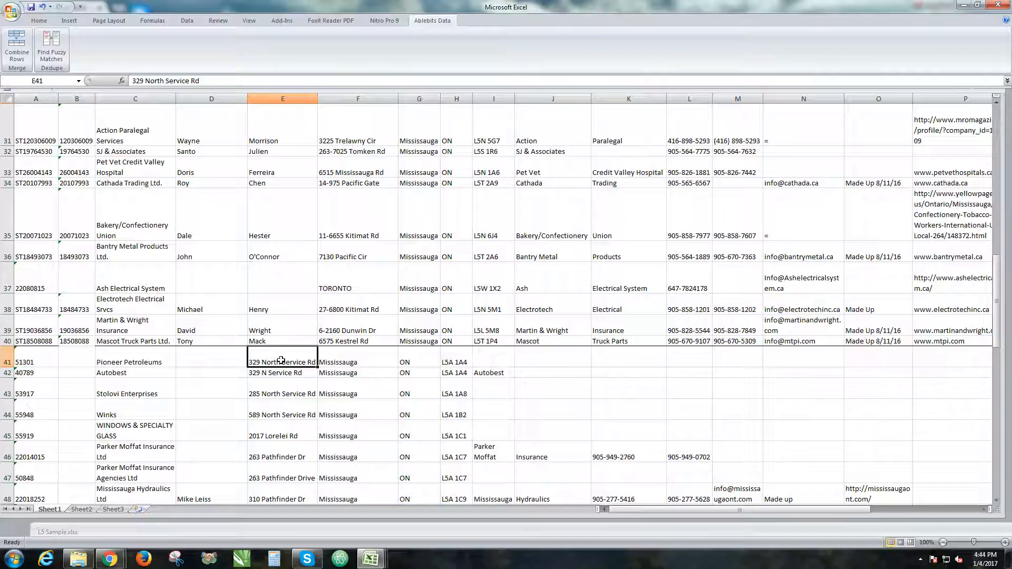
pyautogui.moveTo(315, 370); pyautogui.dragTo(586, 457)
pyautogui.scroll(6, 533, 343)
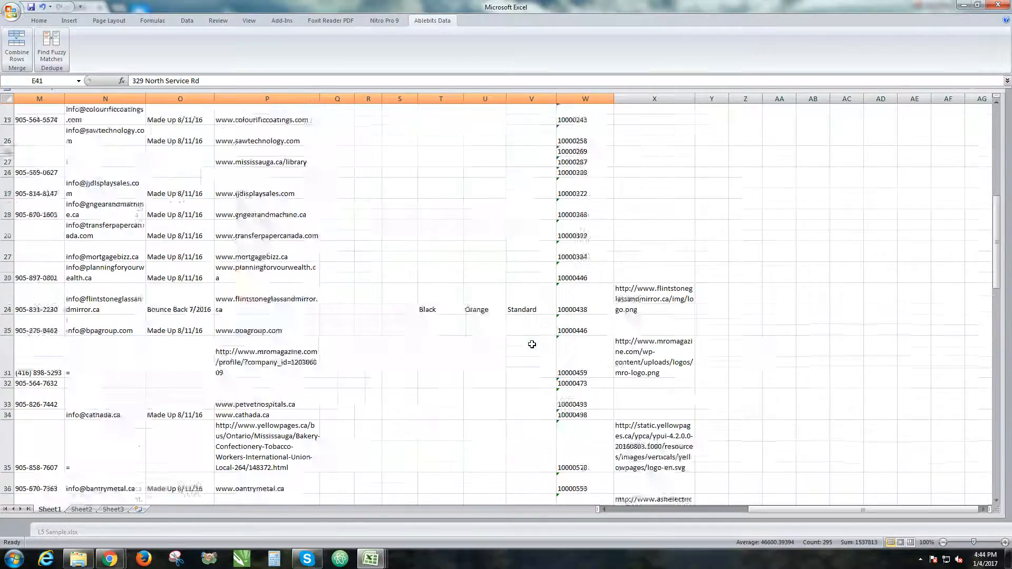
pyautogui.scroll(-10, 532, 339)
pyautogui.scroll(2, 531, 332)
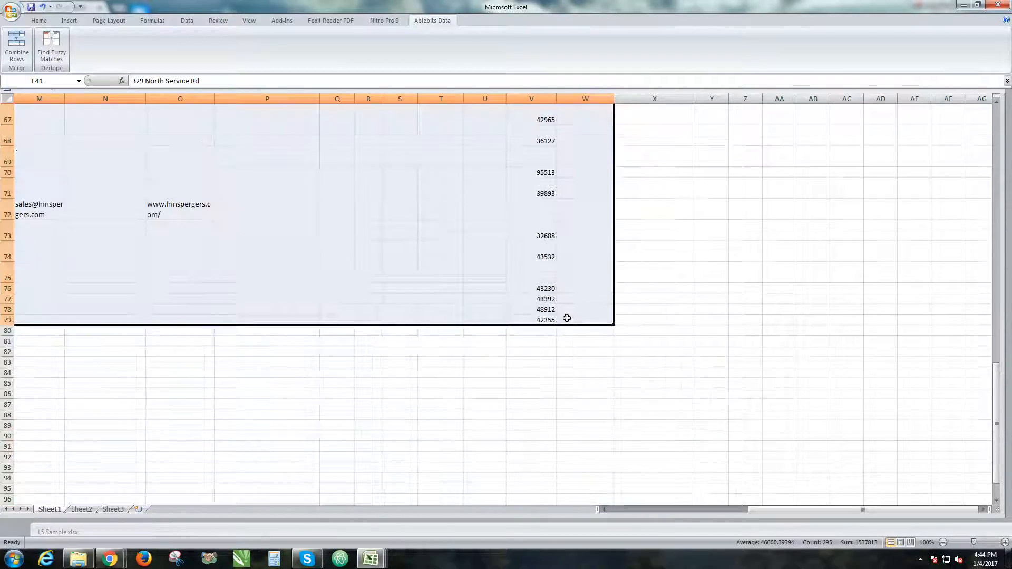
pyautogui.moveTo(656, 321); pyautogui.dragTo(280, 289)
pyautogui.scroll(-4, 280, 289)
pyautogui.scroll(5, 280, 289)
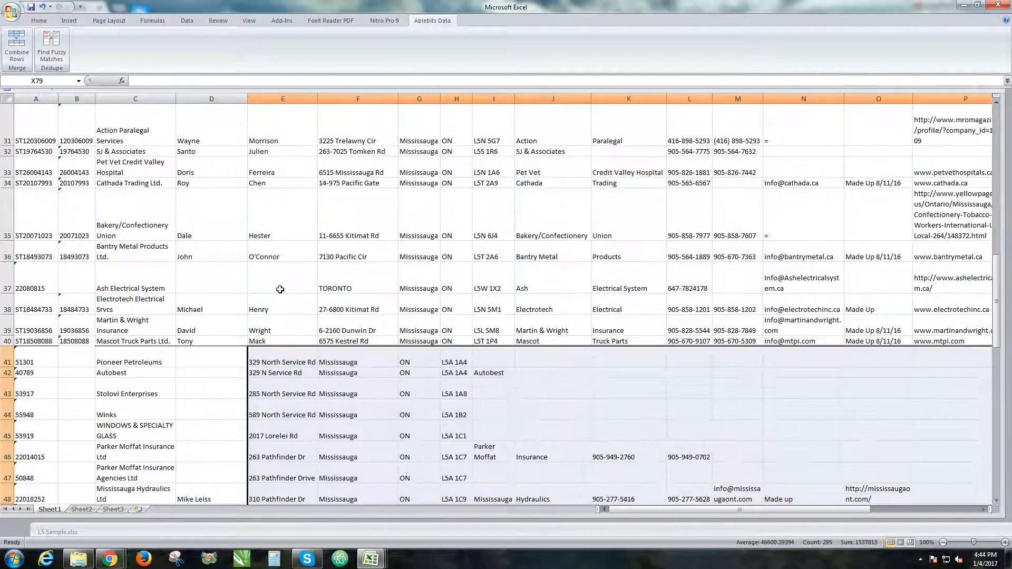
pyautogui.hotkey('ctrl', 'x')
pyautogui.moveTo(800, 510); pyautogui.dragTo(646, 514)
pyautogui.scroll(10, 441, 264)
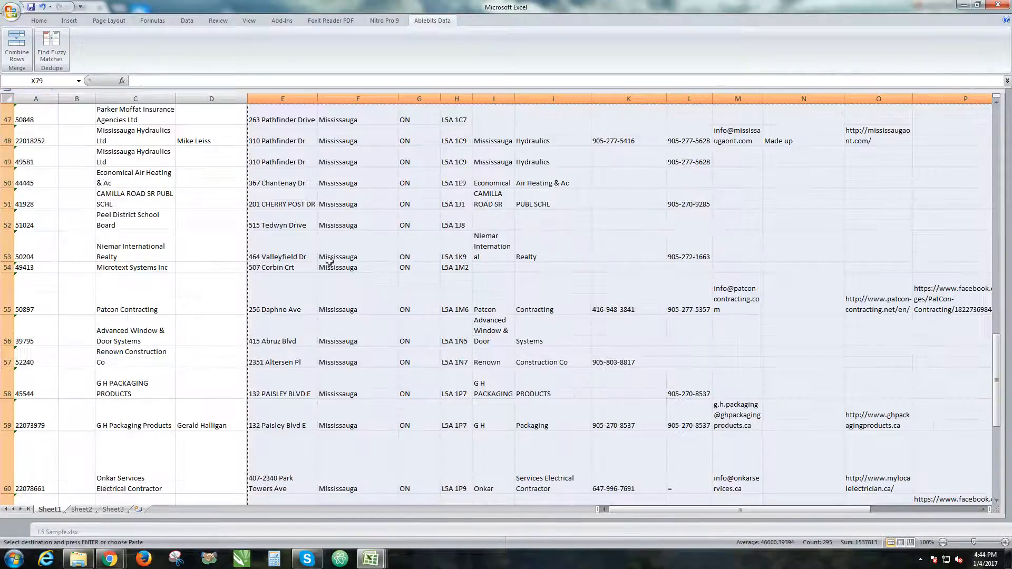
pyautogui.click(345, 321)
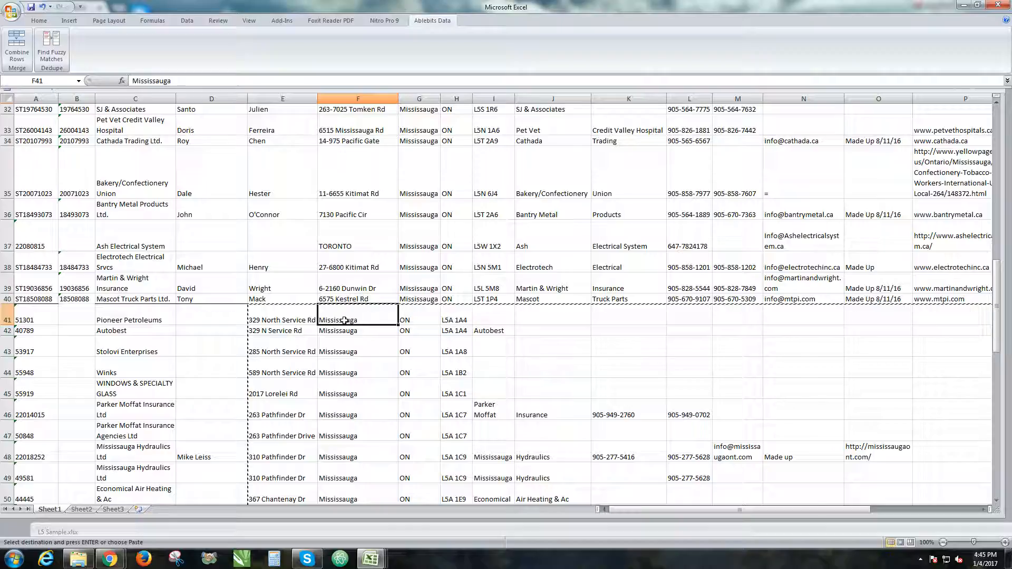
pyautogui.press('Return')
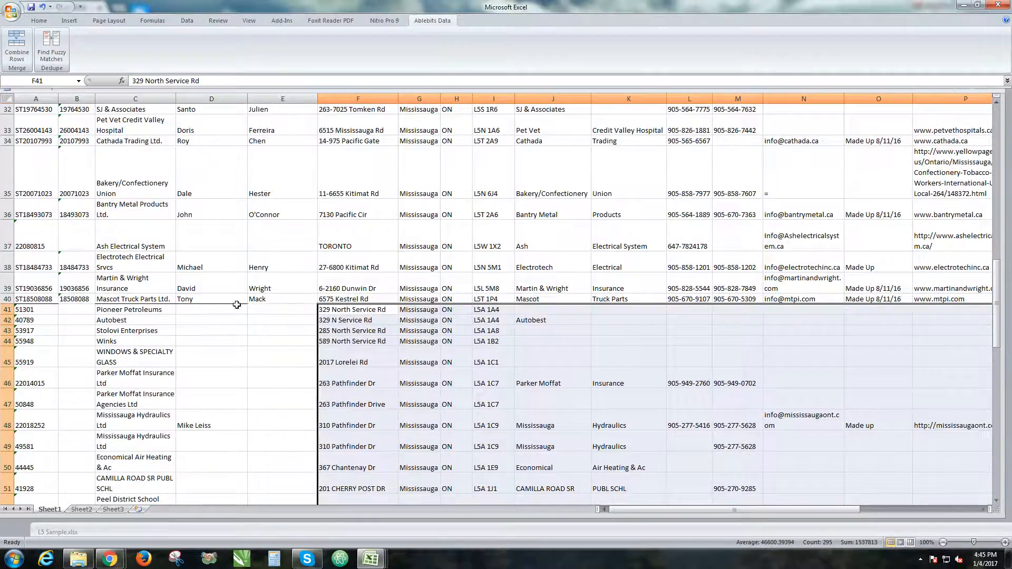
# Scroll across the combined sheet to check that the pasted columns align with the headings
pyautogui.scroll(10, 287, 274)
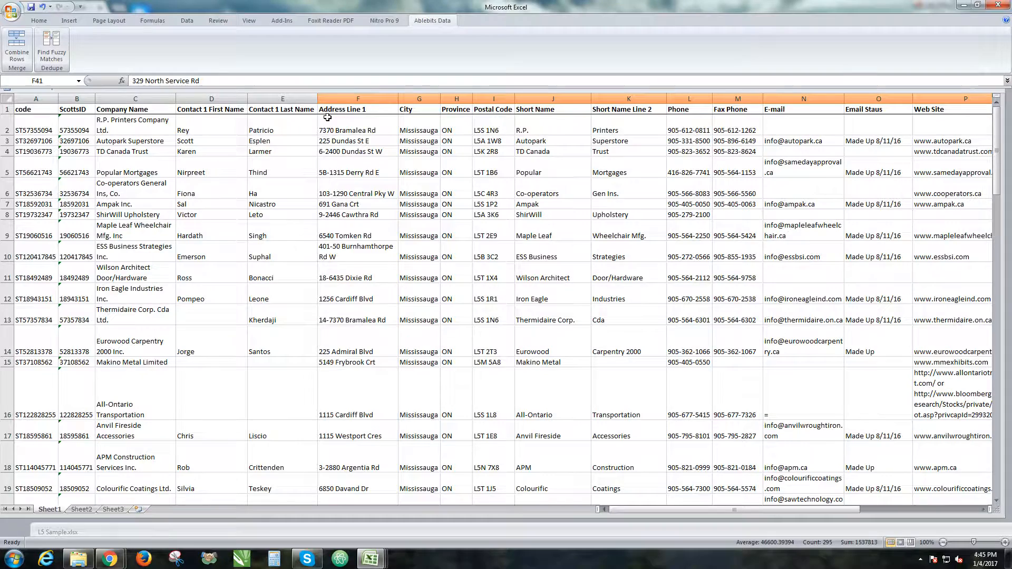
pyautogui.scroll(-12, 398, 114)
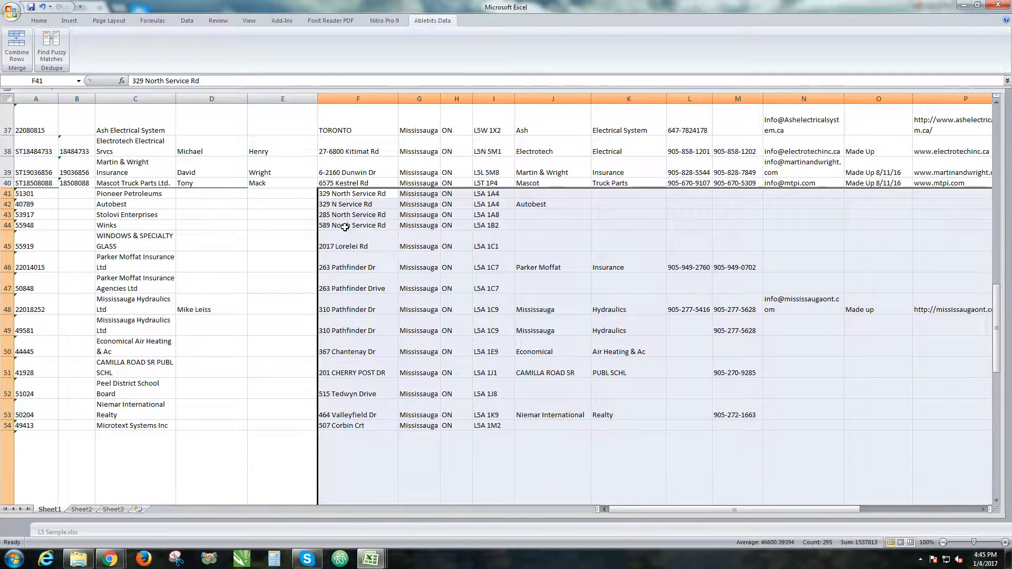
pyautogui.scroll(12, 353, 253)
pyautogui.scroll(-16, 421, 275)
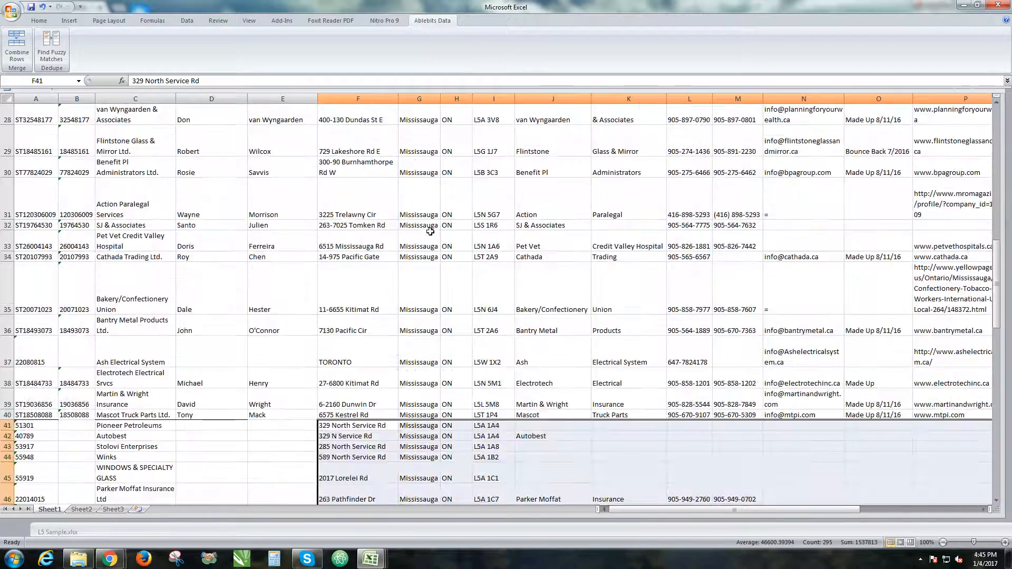
pyautogui.scroll(-2, 422, 276)
pyautogui.scroll(3, 441, 153)
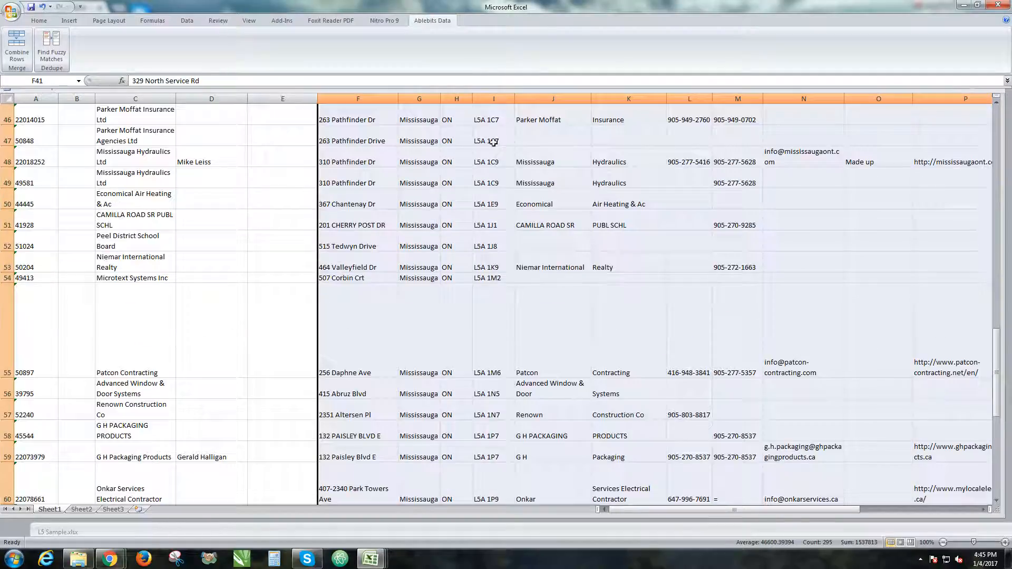
pyautogui.scroll(4, 590, 151)
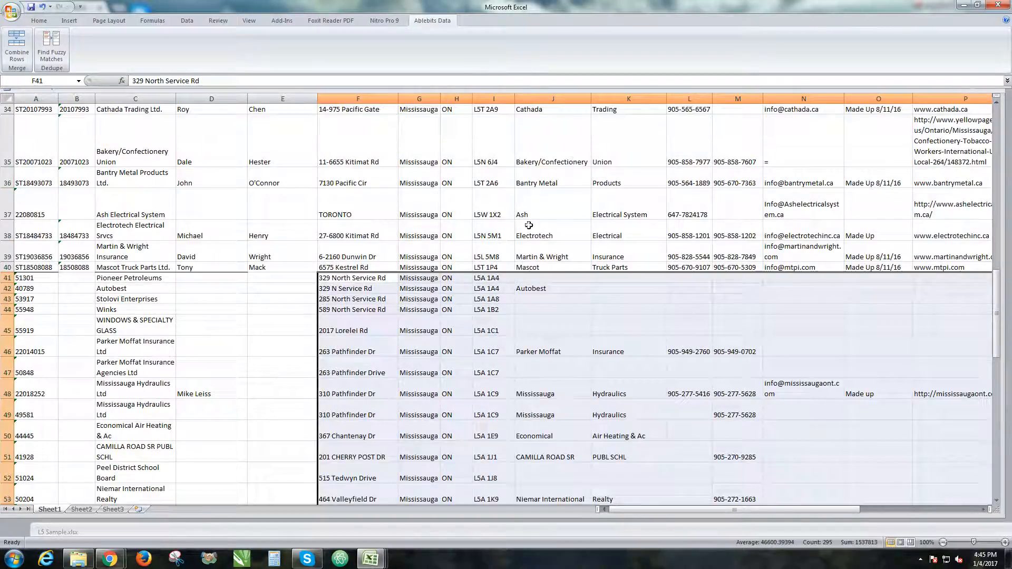
pyautogui.moveTo(625, 509); pyautogui.dragTo(720, 514)
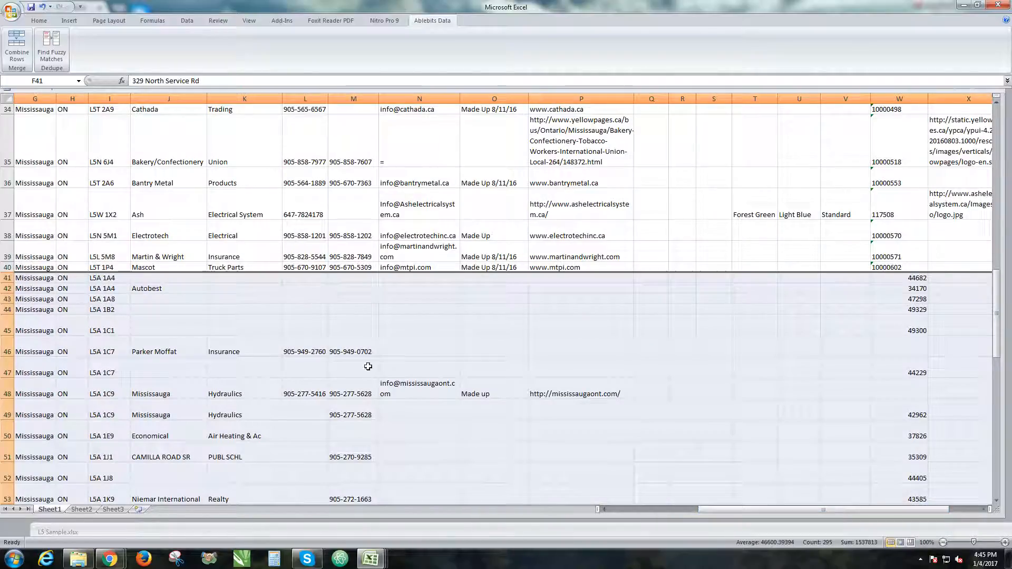
pyautogui.moveTo(912, 510); pyautogui.dragTo(941, 504)
pyautogui.scroll(11, 858, 247)
pyautogui.scroll(-13, 863, 294)
pyautogui.moveTo(854, 510); pyautogui.dragTo(647, 509)
pyautogui.scroll(10, 111, 176)
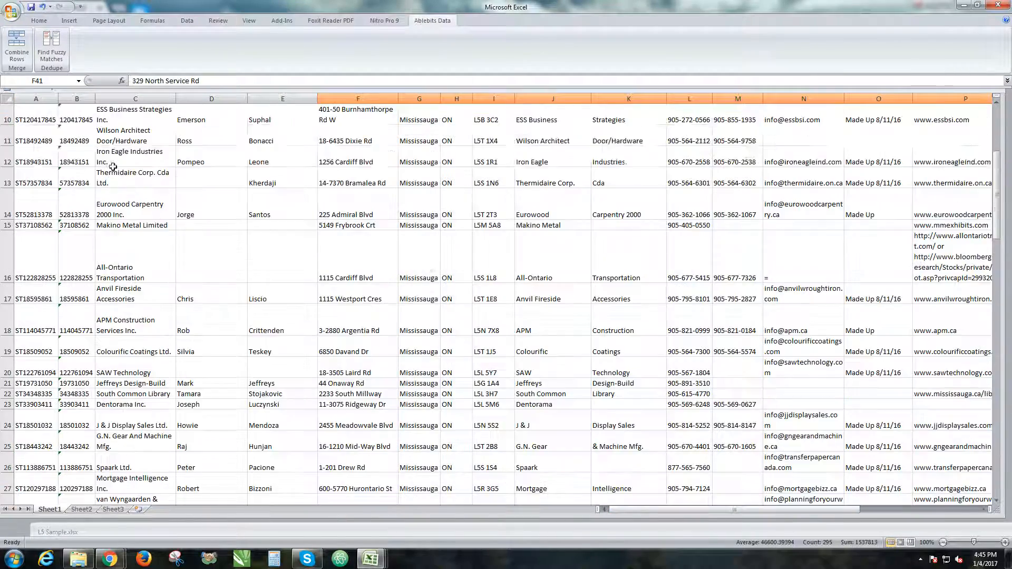
pyautogui.scroll(3, 111, 175)
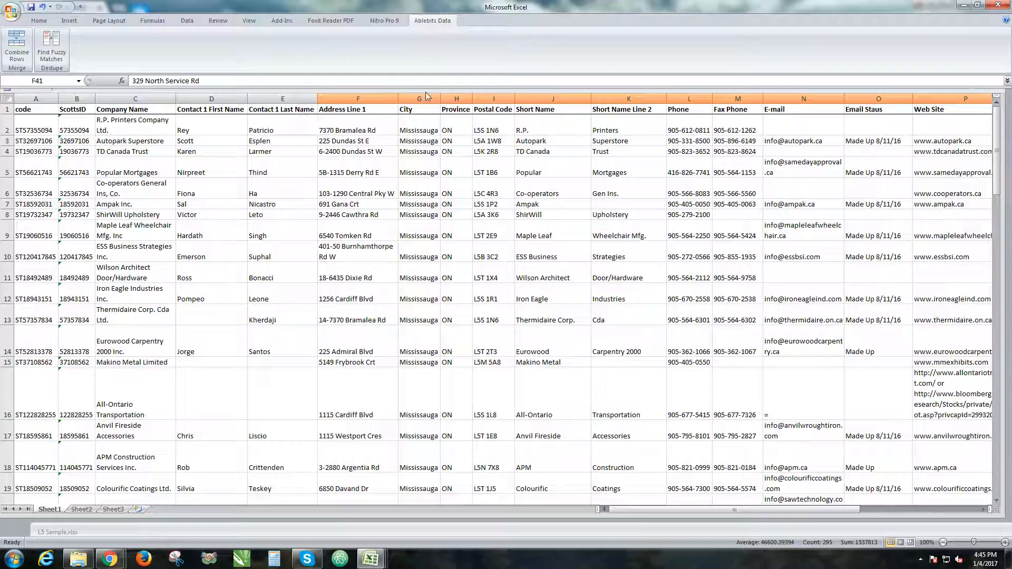
pyautogui.moveTo(427, 89); pyautogui.dragTo(419, 128)
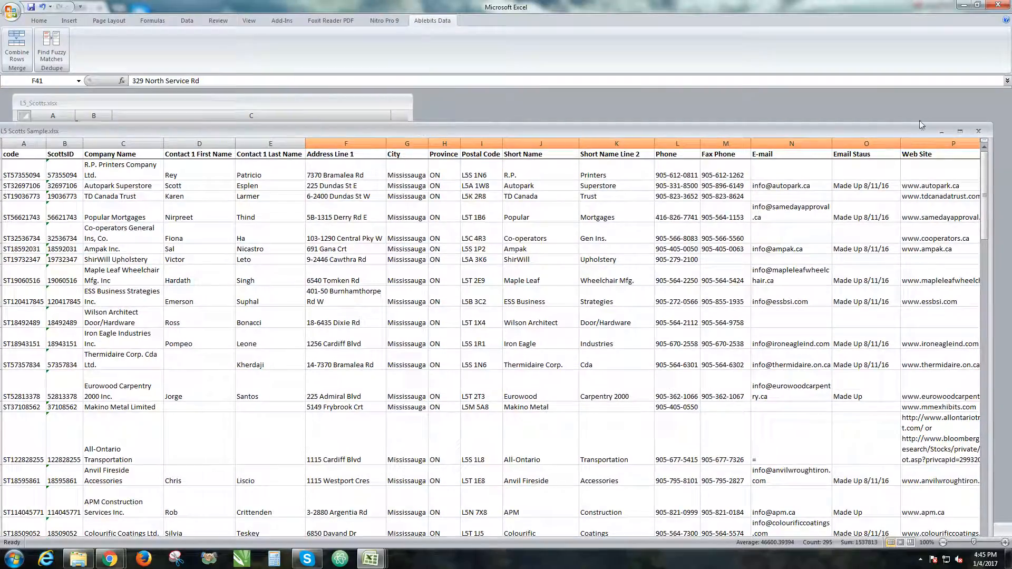
pyautogui.click(960, 131)
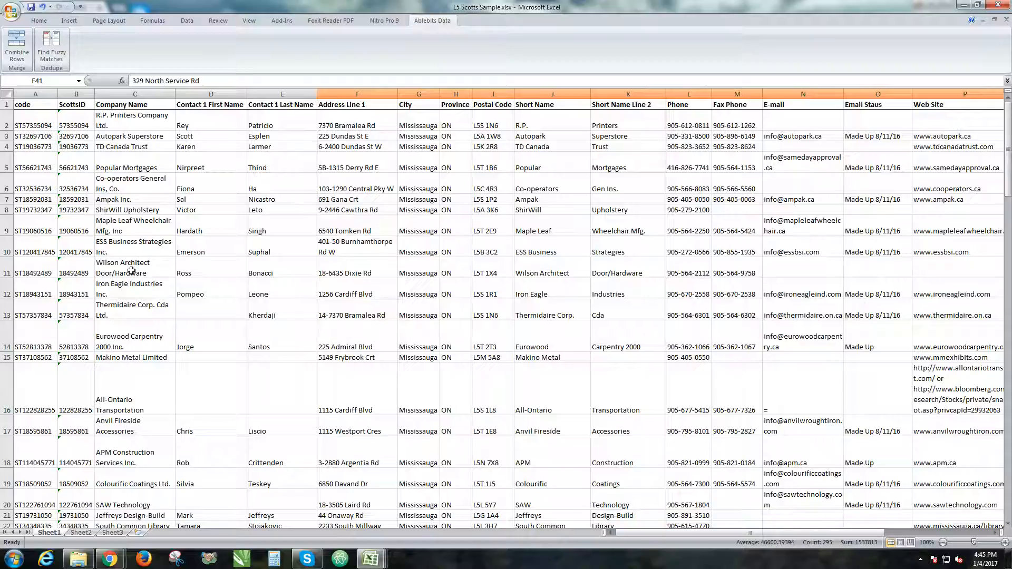
# Scroll through the combined sheet and select the upper block of data to review the columns
pyautogui.scroll(-8, 99, 200)
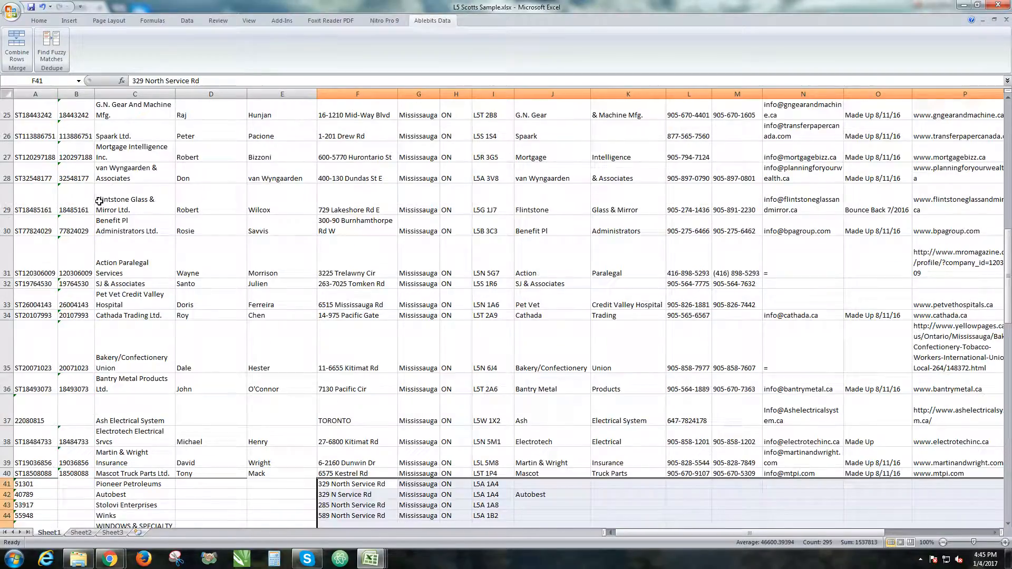
pyautogui.scroll(8, 99, 201)
pyautogui.click(101, 200)
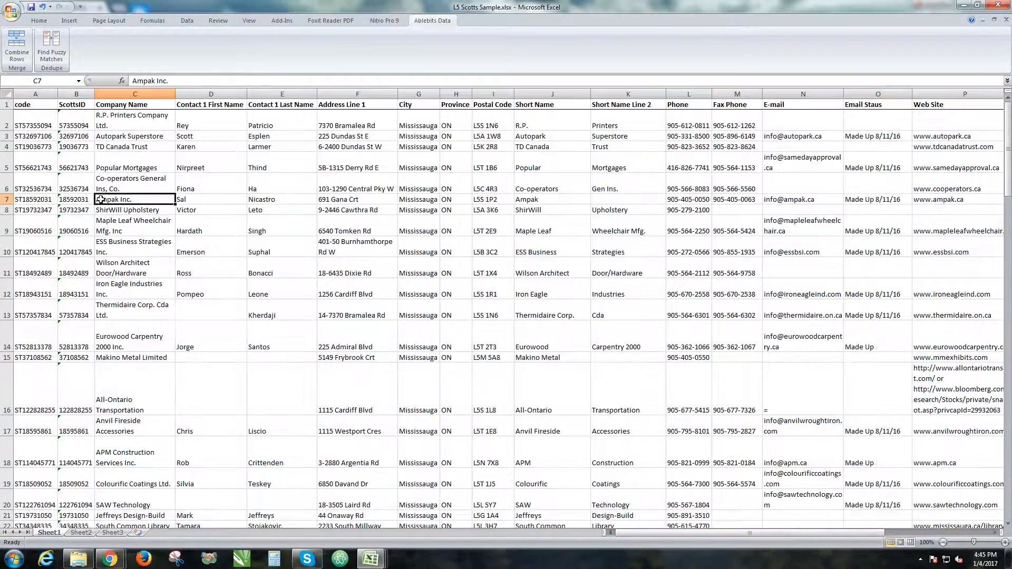
pyautogui.moveTo(34, 107); pyautogui.dragTo(646, 368)
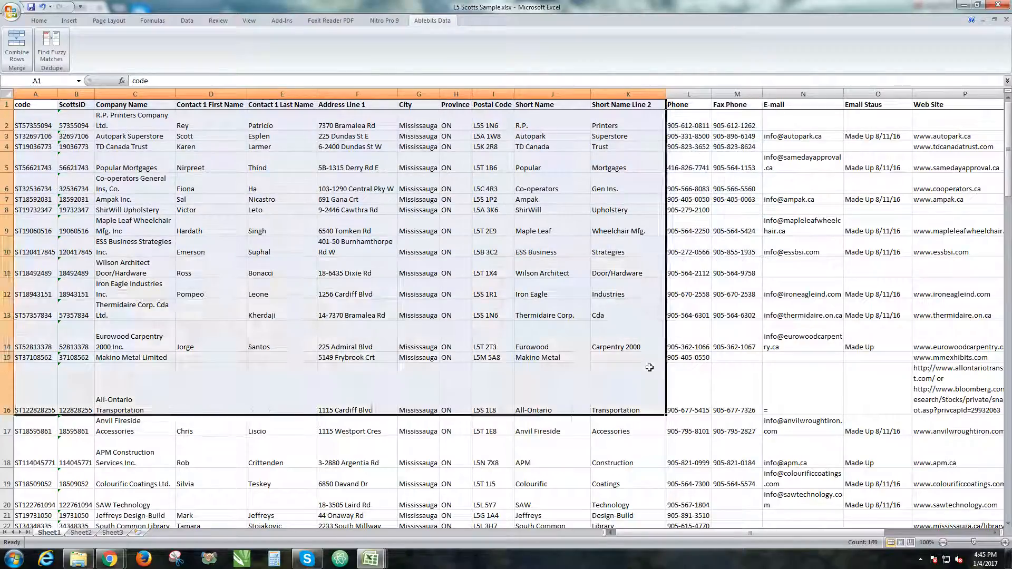
pyautogui.click(649, 368)
pyautogui.scroll(-10, 640, 368)
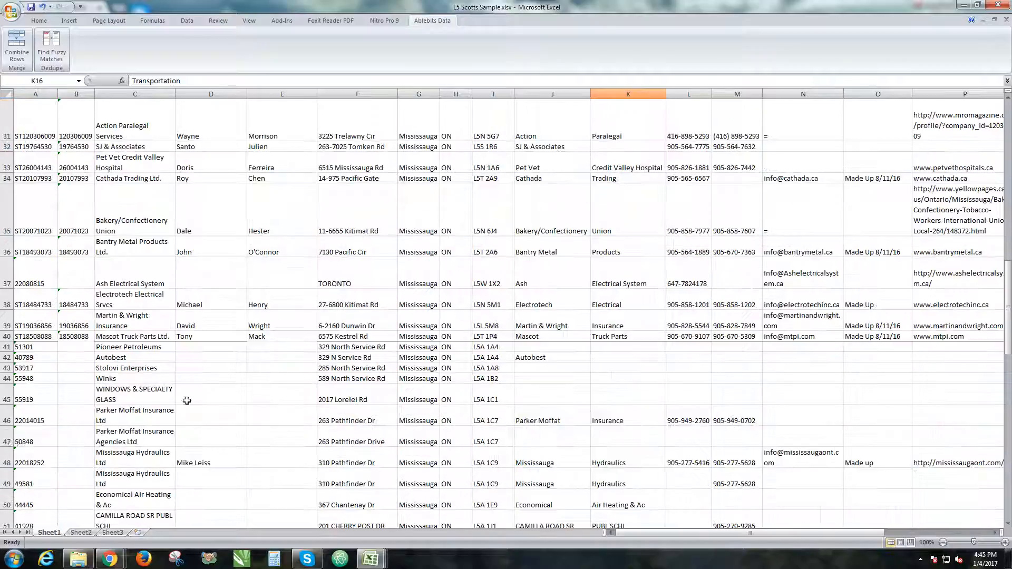
pyautogui.scroll(-6, 77, 287)
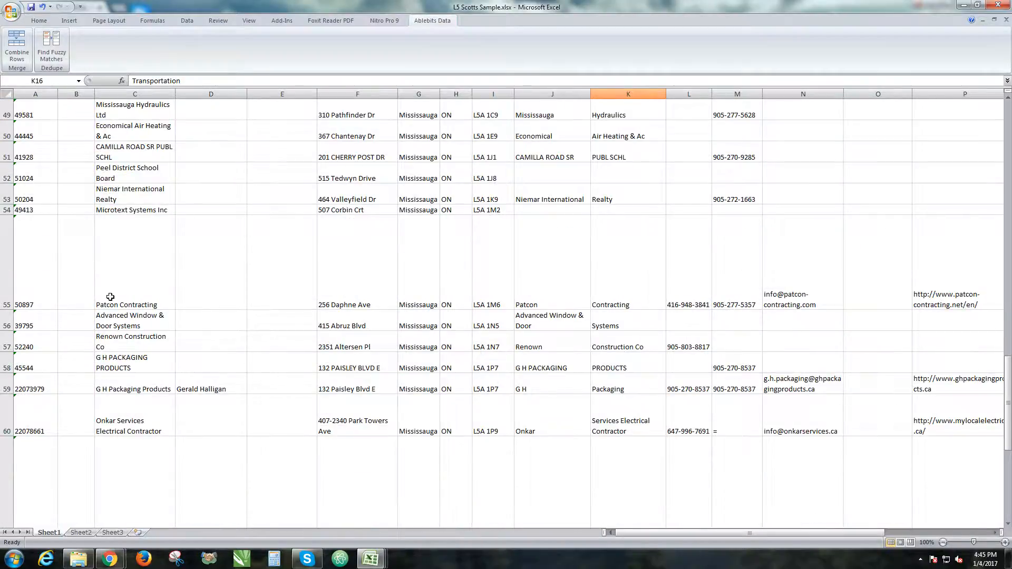
pyautogui.scroll(11, 111, 293)
pyautogui.scroll(5, 117, 293)
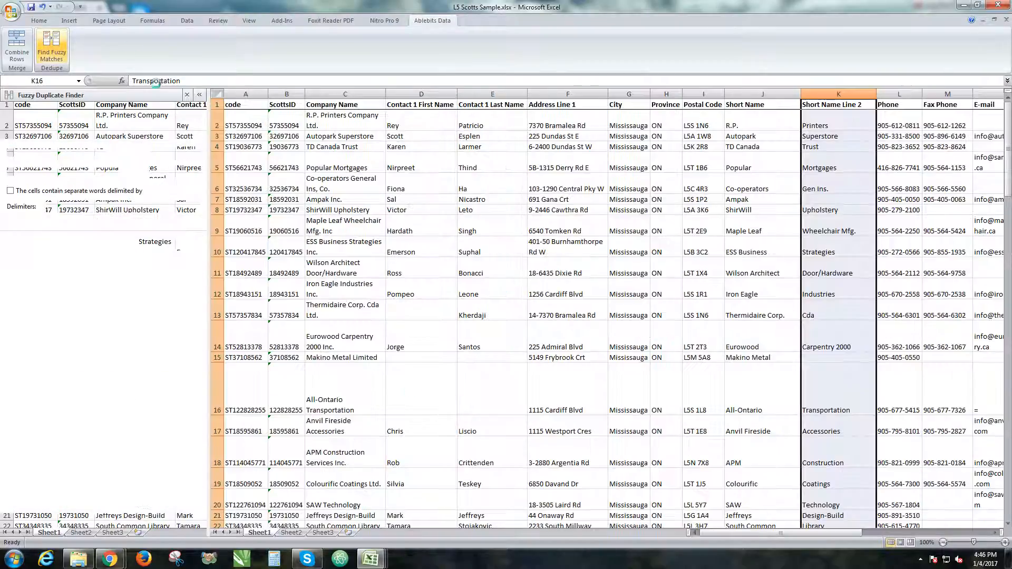
# Enter the test words Bit and Bin in cells F91 and F92 below the data
pyautogui.click(614, 142)
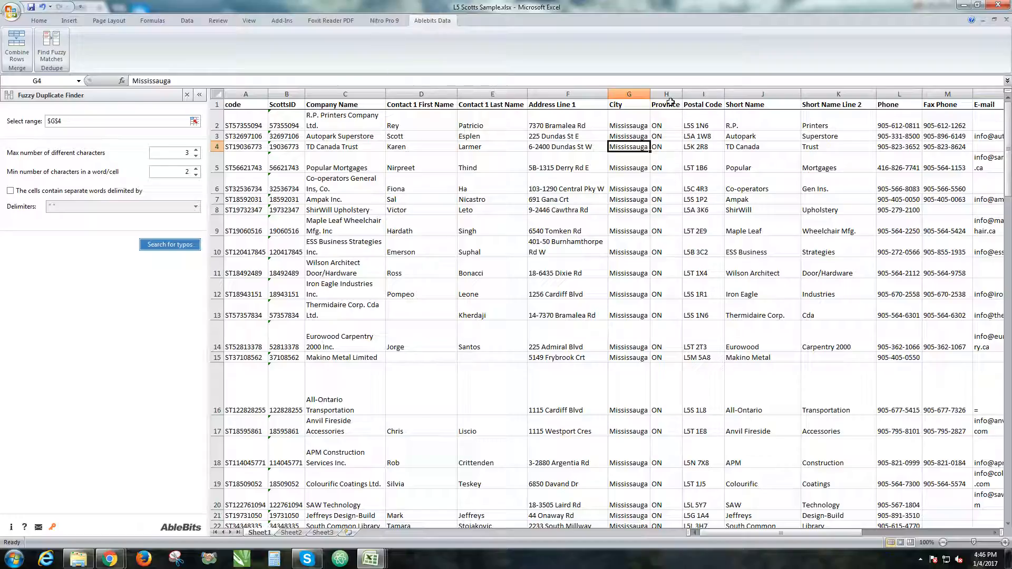
pyautogui.scroll(-20, 508, 182)
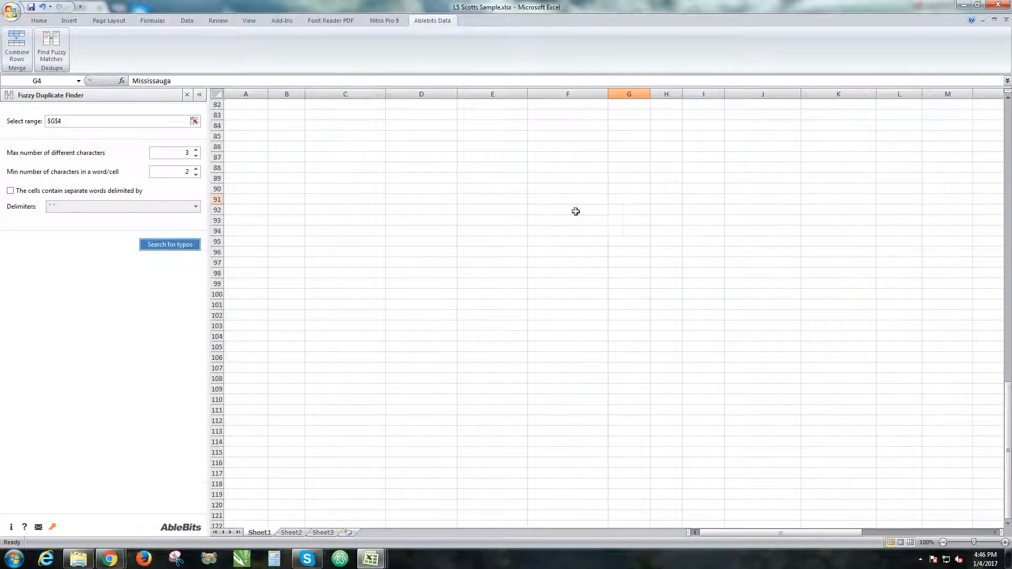
pyautogui.click(591, 200)
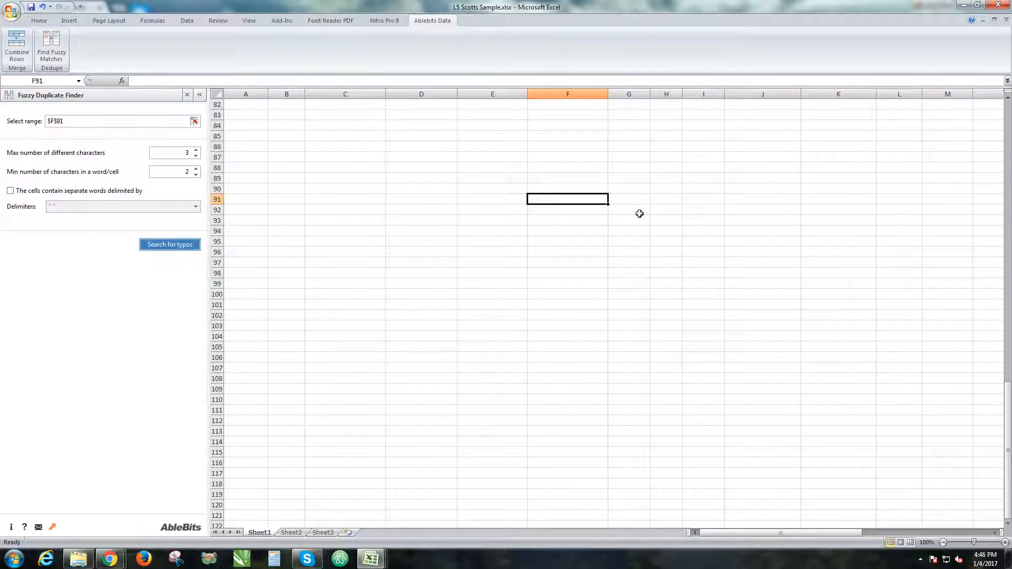
pyautogui.write('Bit')
pyautogui.press('Return')
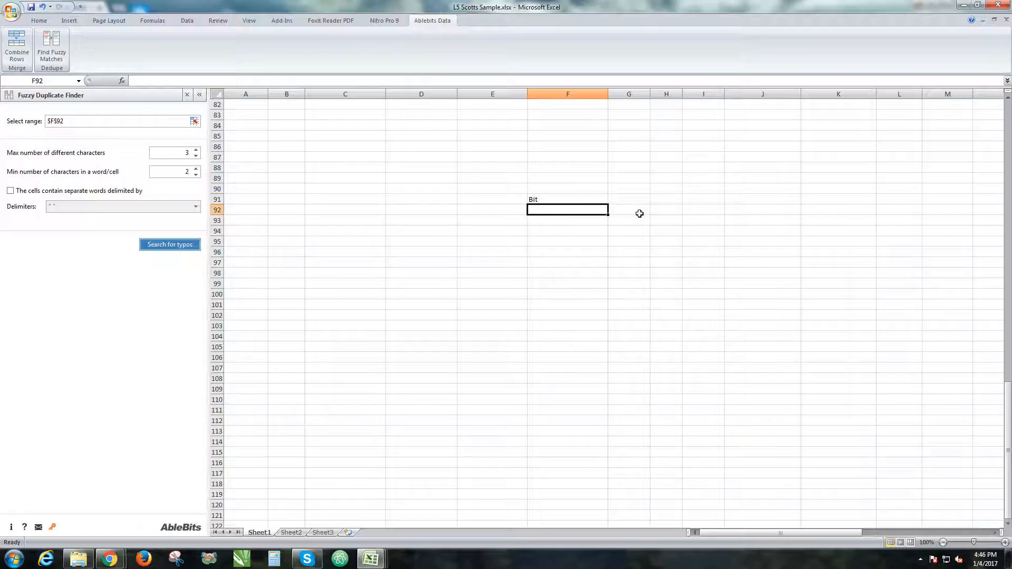
pyautogui.write('Bin')
pyautogui.press('Return')
pyautogui.press('Up')
pyautogui.press('Up')
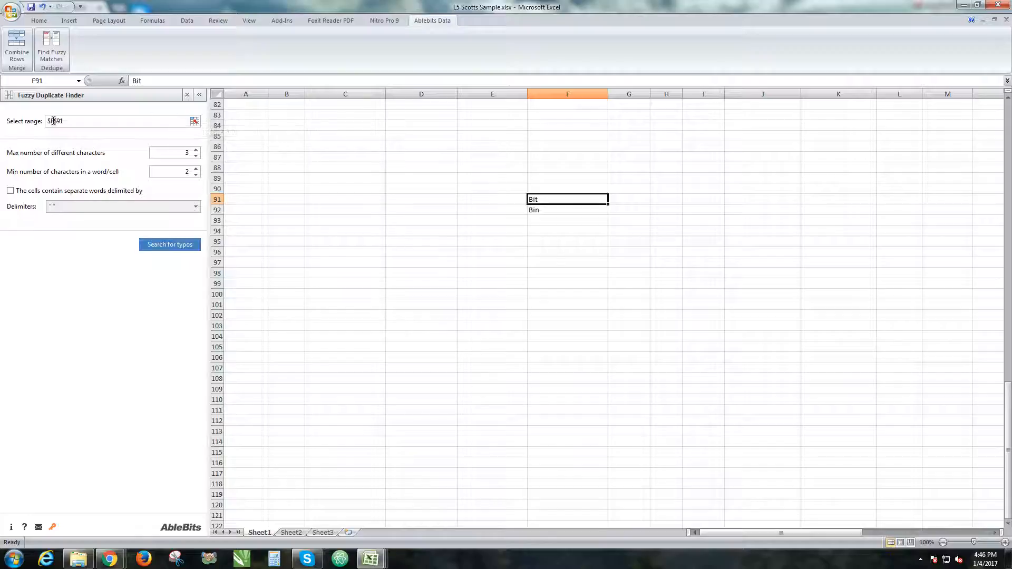
# Set the Fuzzy Duplicate Finder's range to F91:F92
pyautogui.click(74, 122)
pyautogui.click(586, 201)
pyautogui.moveTo(585, 200); pyautogui.dragTo(585, 214)
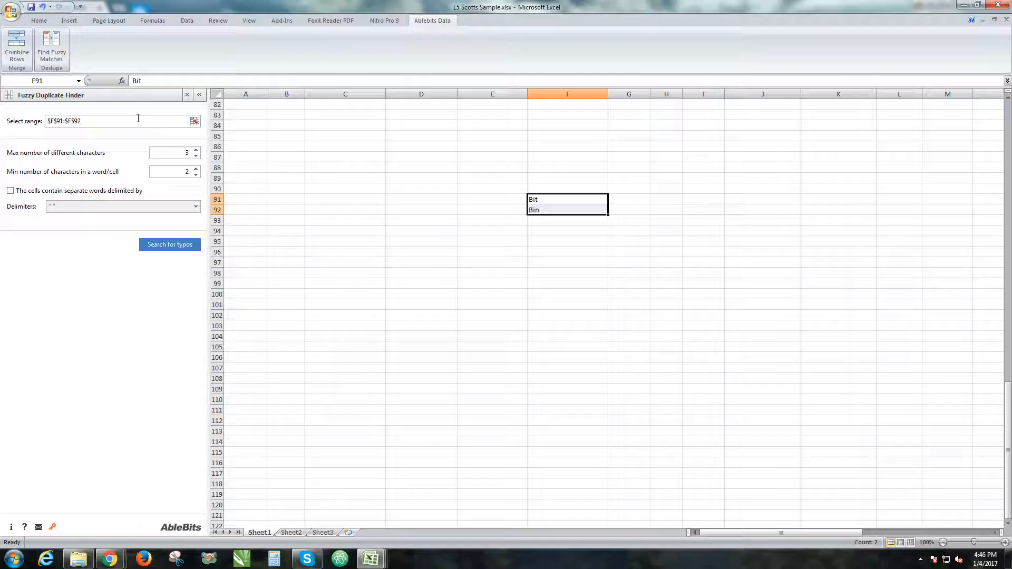
pyautogui.moveTo(422, 136); pyautogui.dragTo(897, 410)
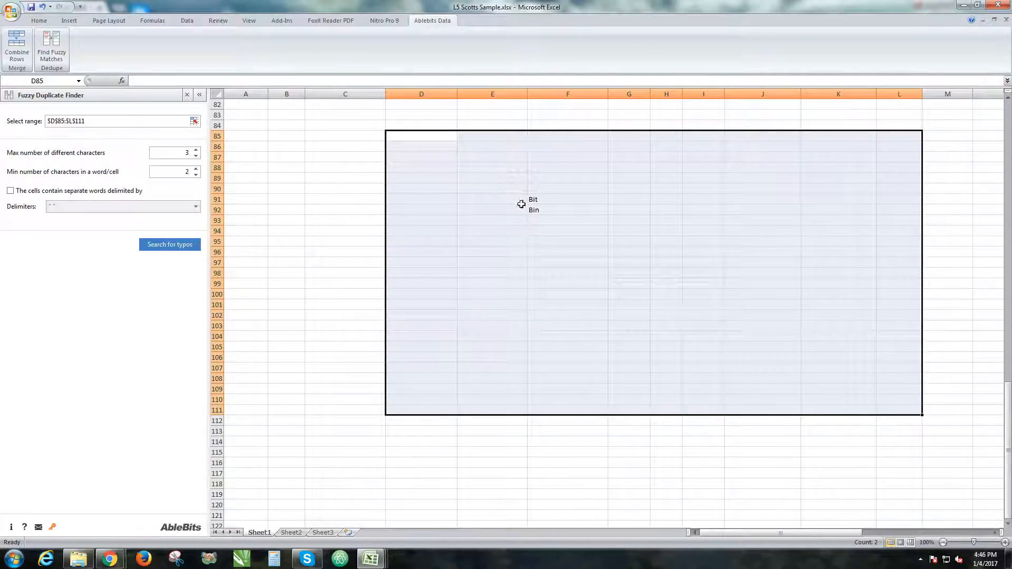
pyautogui.click(547, 198)
pyautogui.moveTo(549, 199); pyautogui.dragTo(538, 210)
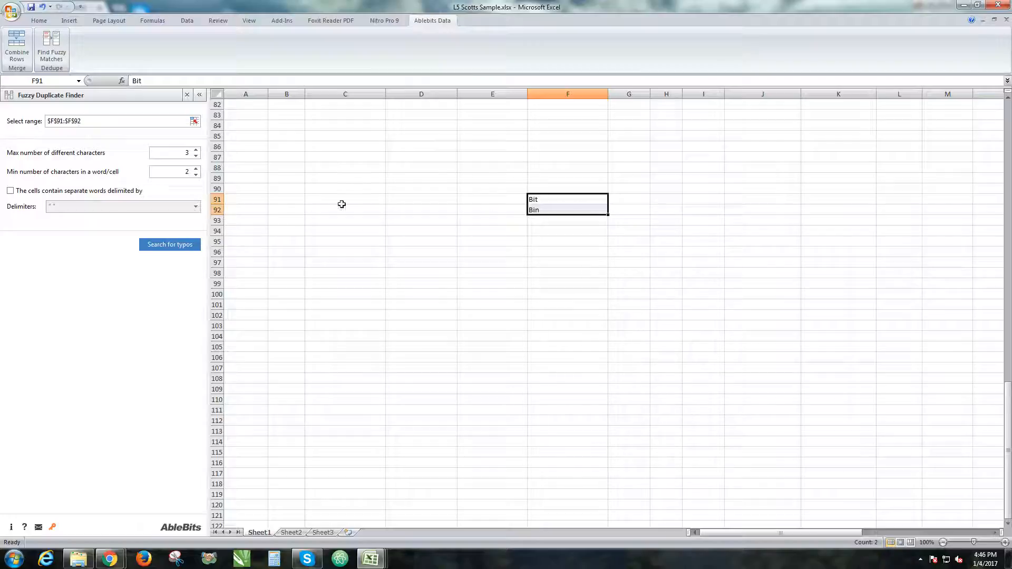
# Search the range for typos and expand the Bit result group
pyautogui.doubleClick(187, 155)
pyautogui.click(177, 245)
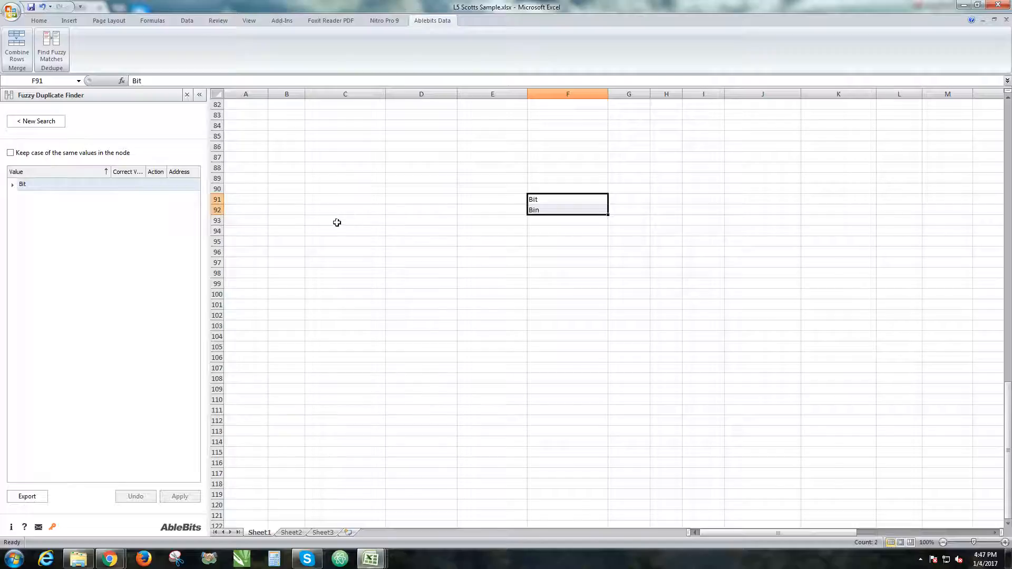
pyautogui.click(13, 185)
pyautogui.click(12, 185)
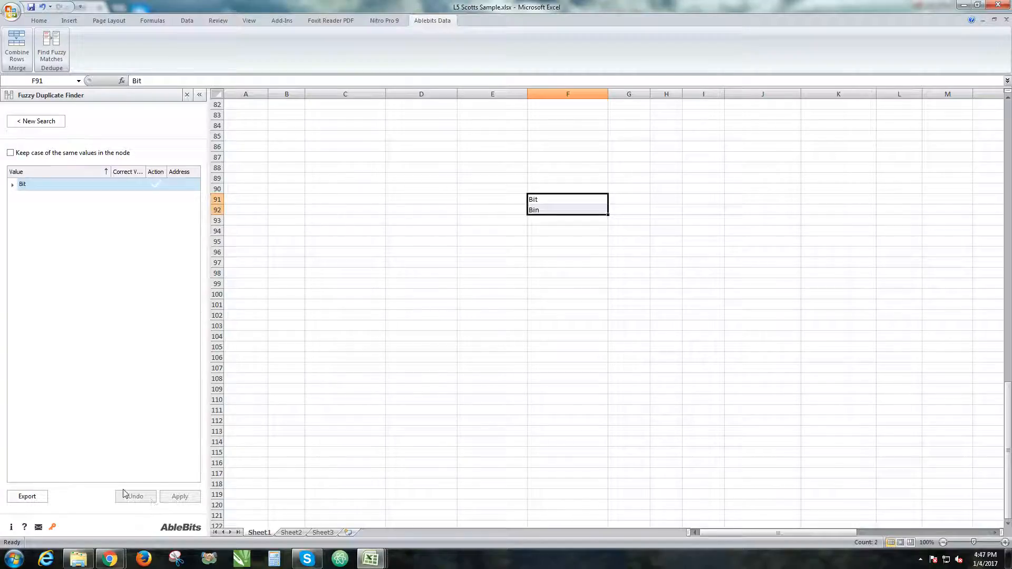
# Close the finder and replace the test words in F91 and F92 with Little and Brittle, then select both cells
pyautogui.click(187, 95)
pyautogui.click(350, 199)
pyautogui.doubleClick(343, 199)
pyautogui.doubleClick(340, 199)
pyautogui.write('Little')
pyautogui.press('Tab')
pyautogui.press('Return')
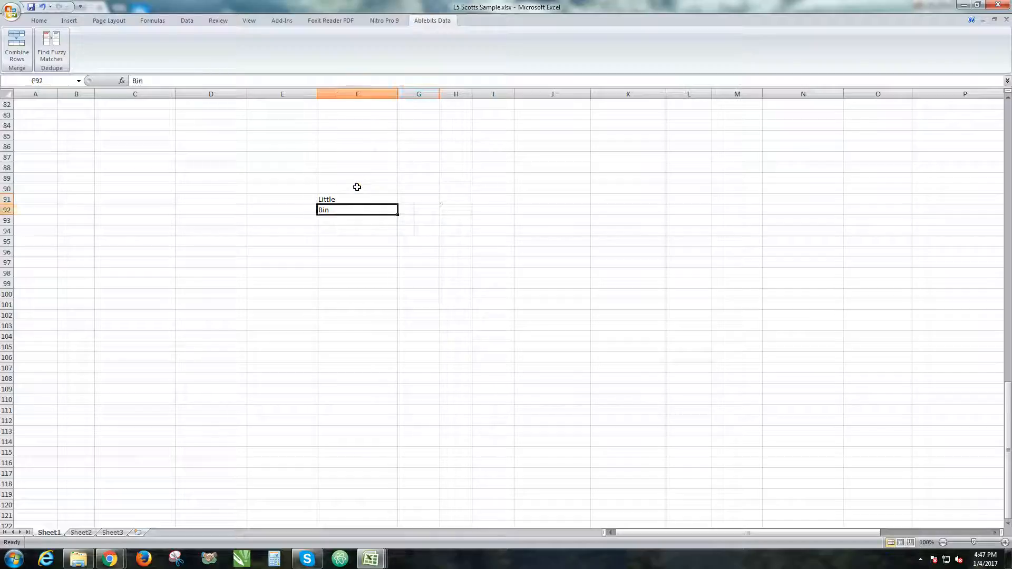
pyautogui.write('Brittle')
pyautogui.press('Up')
pyautogui.press('Down')
pyautogui.moveTo(335, 199); pyautogui.dragTo(334, 210)
# Reopen Find Fuzzy Matches and search F91:F92 for typos with at most 1 different character
pyautogui.click(57, 54)
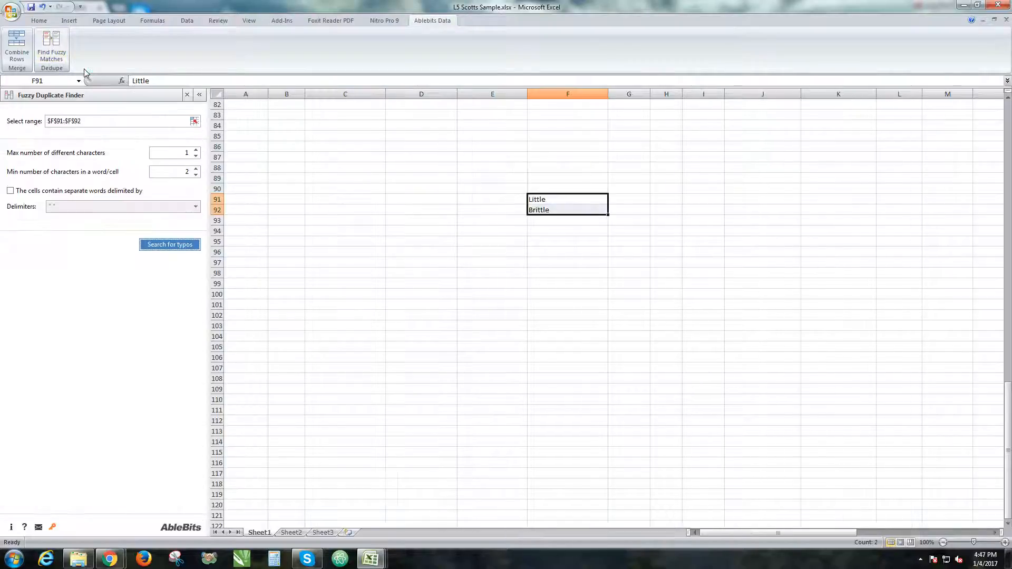
pyautogui.click(162, 153)
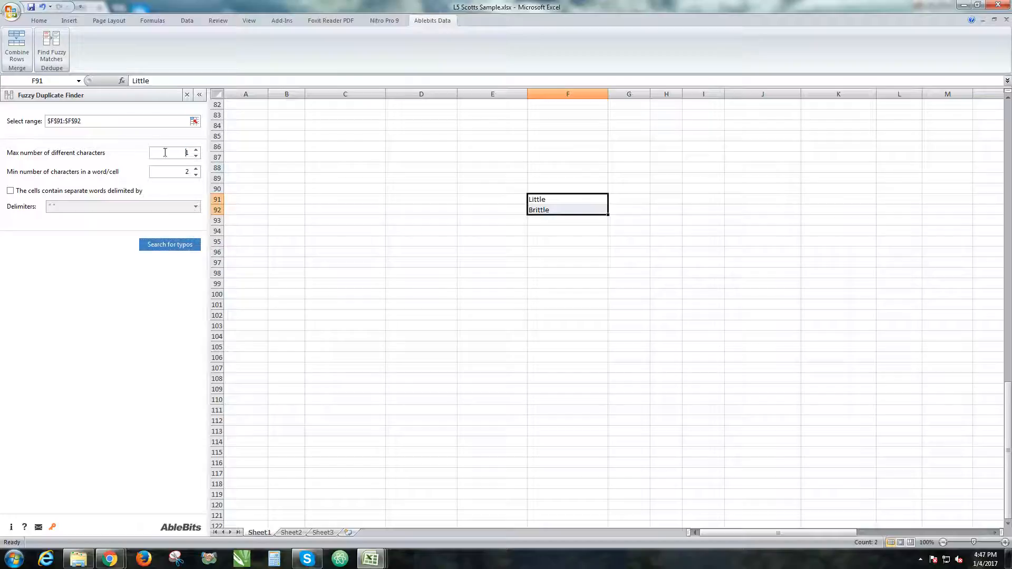
pyautogui.click(175, 247)
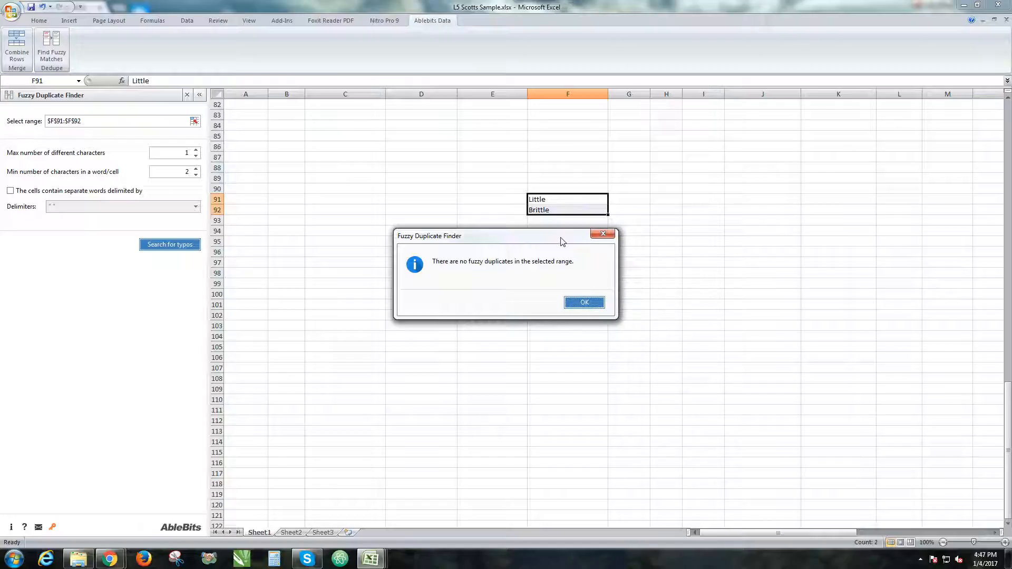
pyautogui.click(584, 302)
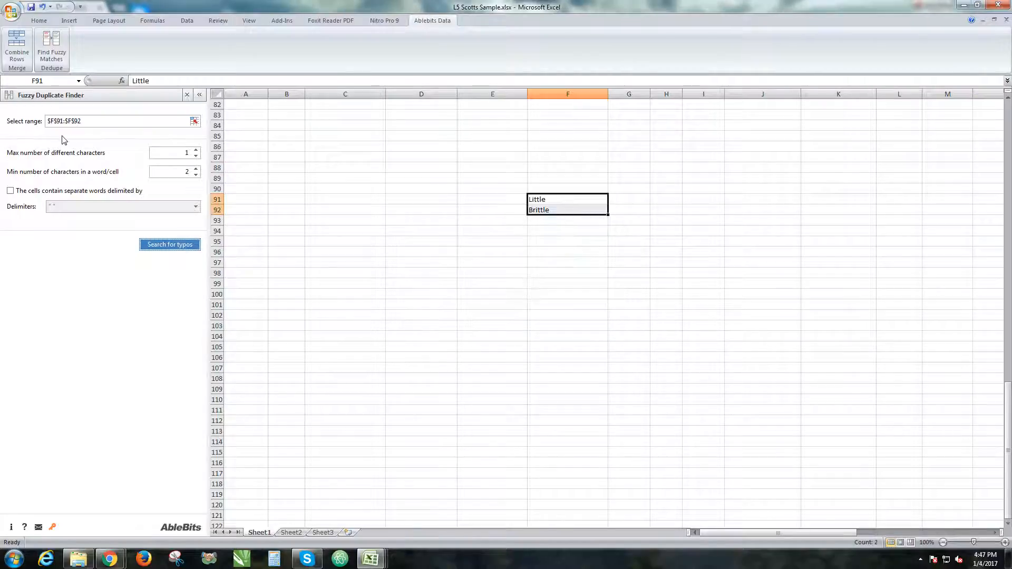
# Set the maximum number of different characters to 2, search again, and expand the Little group
pyautogui.doubleClick(185, 153)
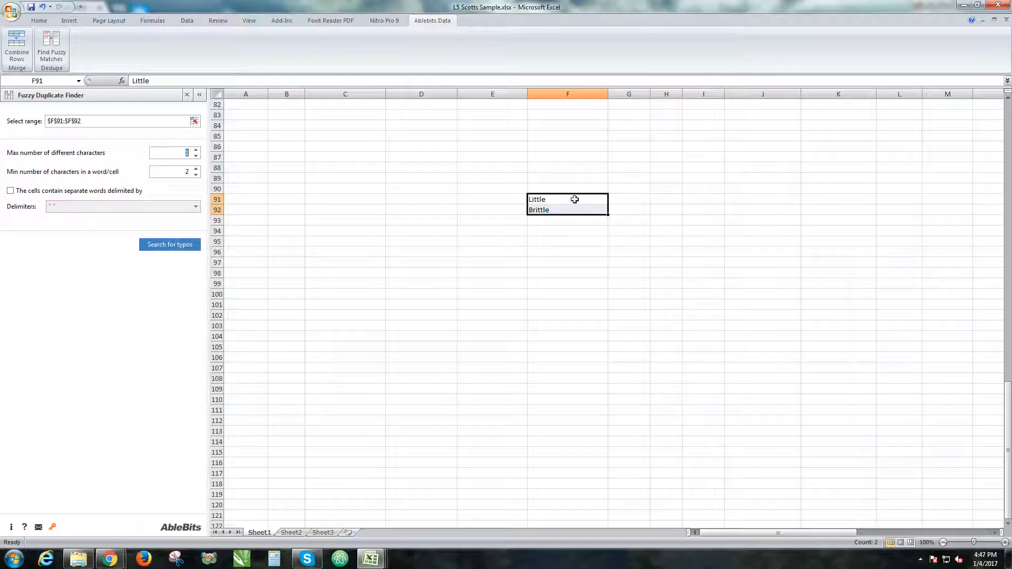
pyautogui.click(166, 156)
pyautogui.click(195, 150)
pyautogui.click(182, 247)
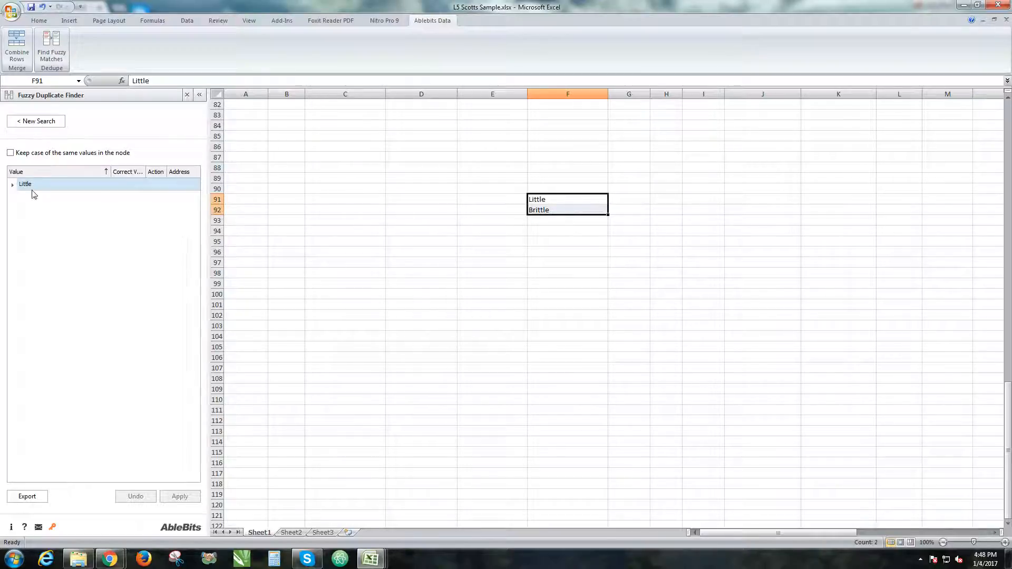
pyautogui.click(13, 185)
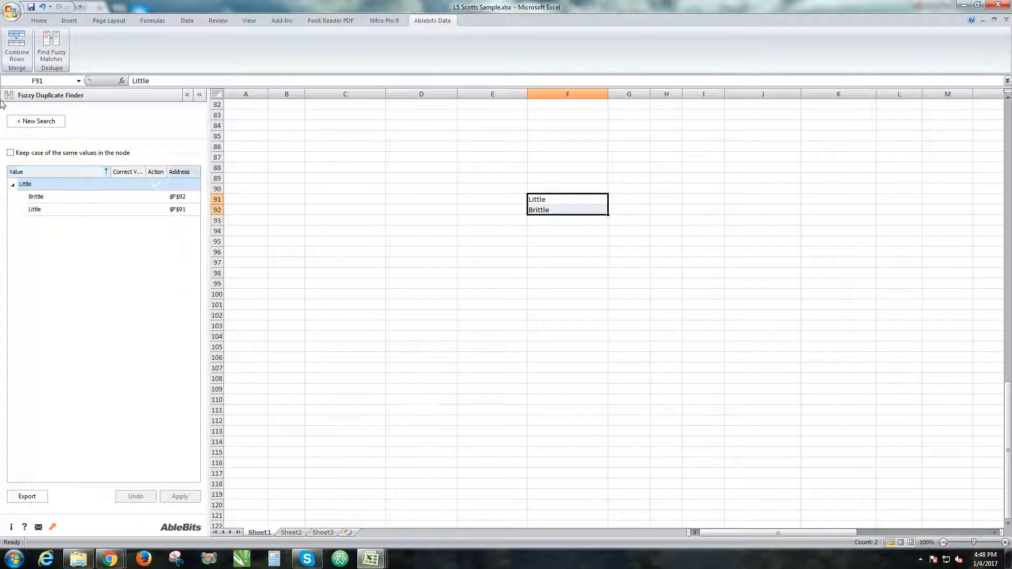
# Start a new search on F91:F92 with a minimum of 14 characters per word and search for typos
pyautogui.click(48, 121)
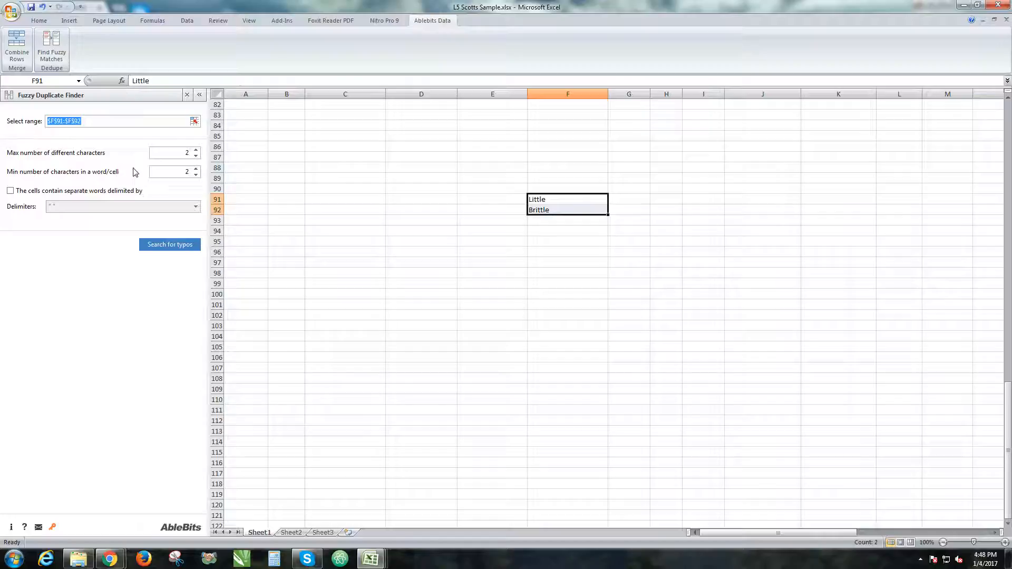
pyautogui.click(184, 173)
pyautogui.click(578, 201)
pyautogui.click(580, 208)
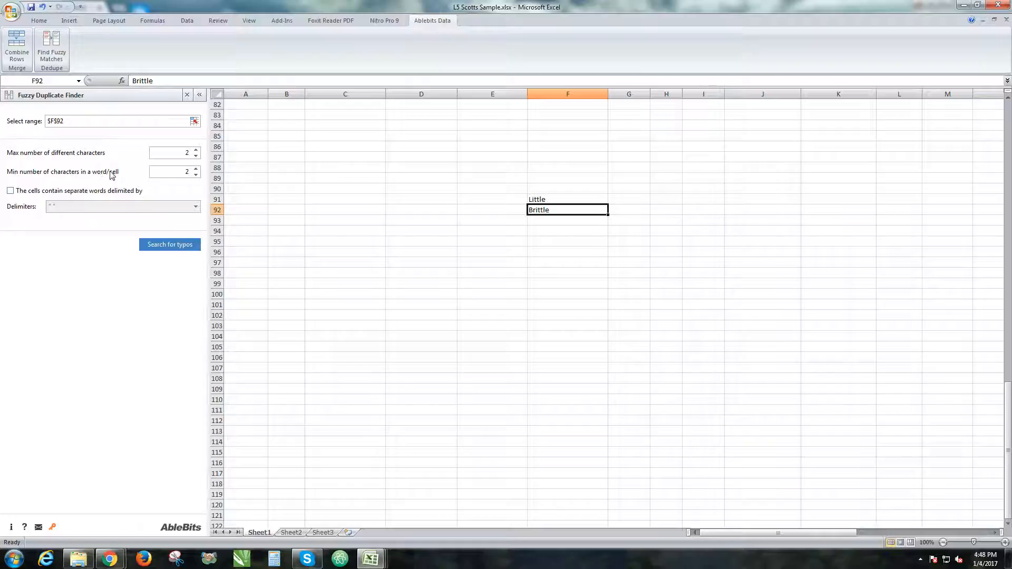
pyautogui.write('3')
pyautogui.write('2')
pyautogui.write('4')
pyautogui.moveTo(577, 213); pyautogui.dragTo(567, 201)
pyautogui.click(160, 247)
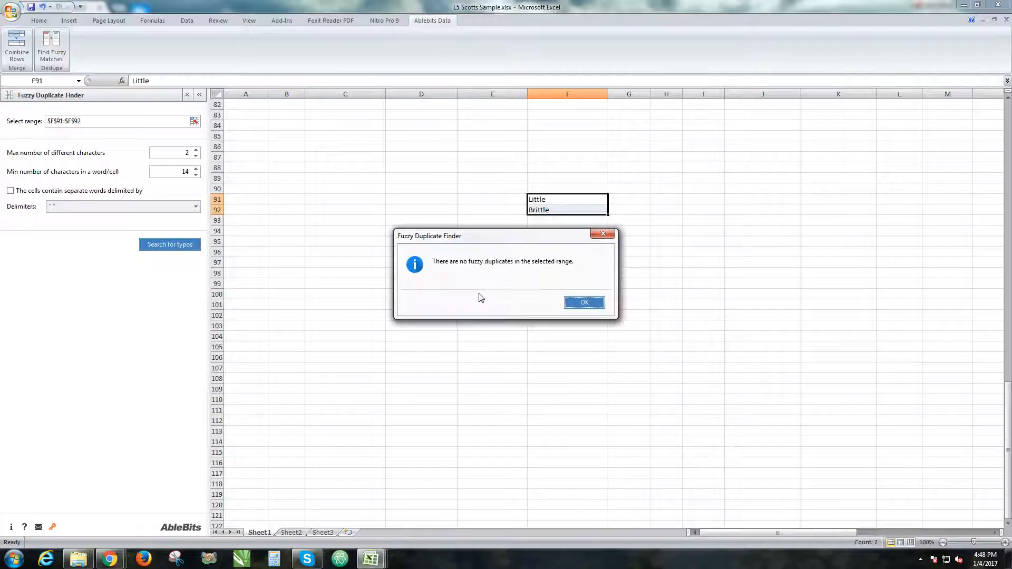
pyautogui.click(585, 303)
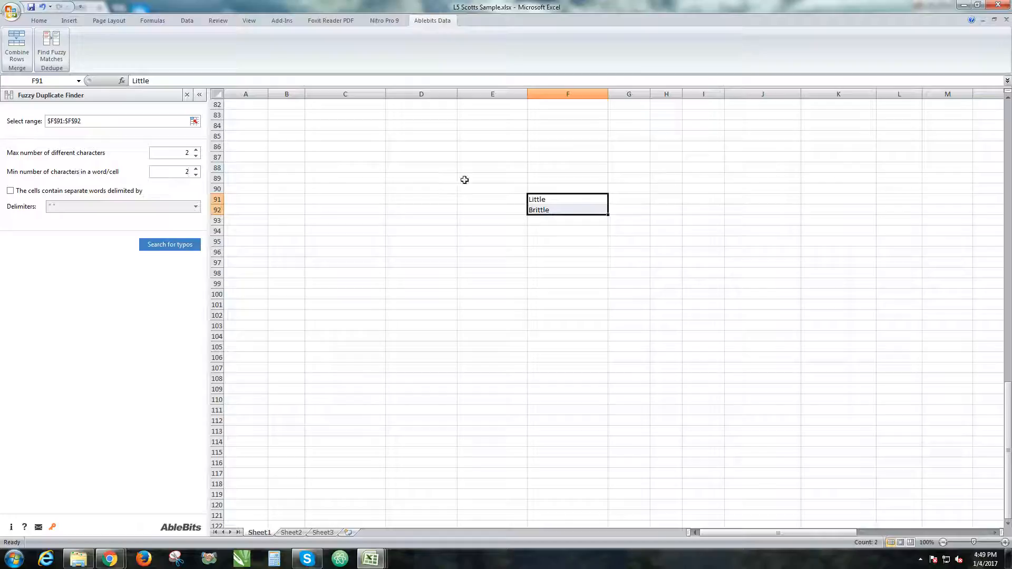
# Search F91:F92 for typos with a minimum of 4 characters per word and expand the Little group
pyautogui.click(579, 216)
pyautogui.click(585, 213)
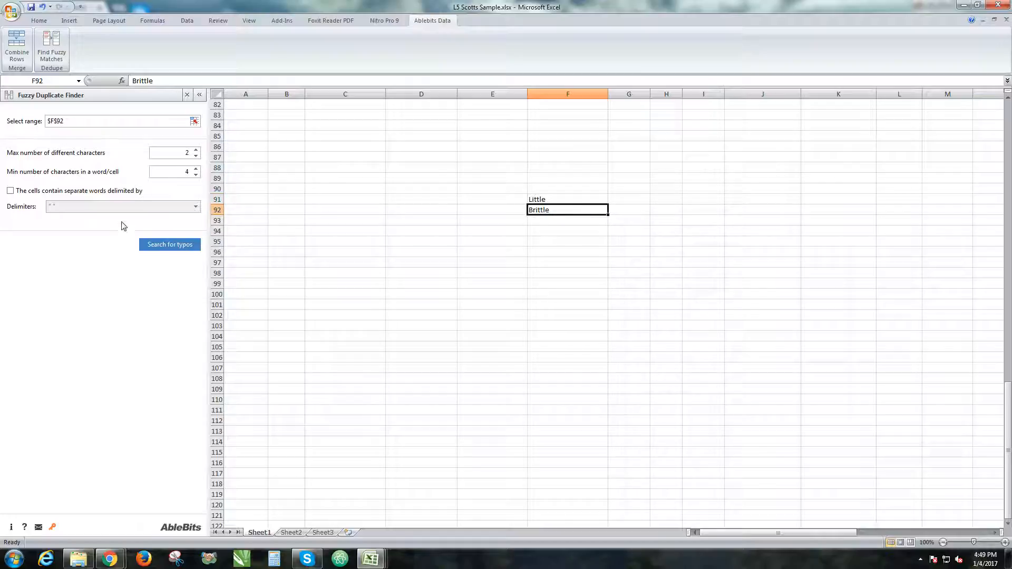
pyautogui.scroll(8, 409, 223)
pyautogui.scroll(-8, 455, 235)
pyautogui.scroll(4, 470, 215)
pyautogui.scroll(-4, 537, 255)
pyautogui.click(564, 200)
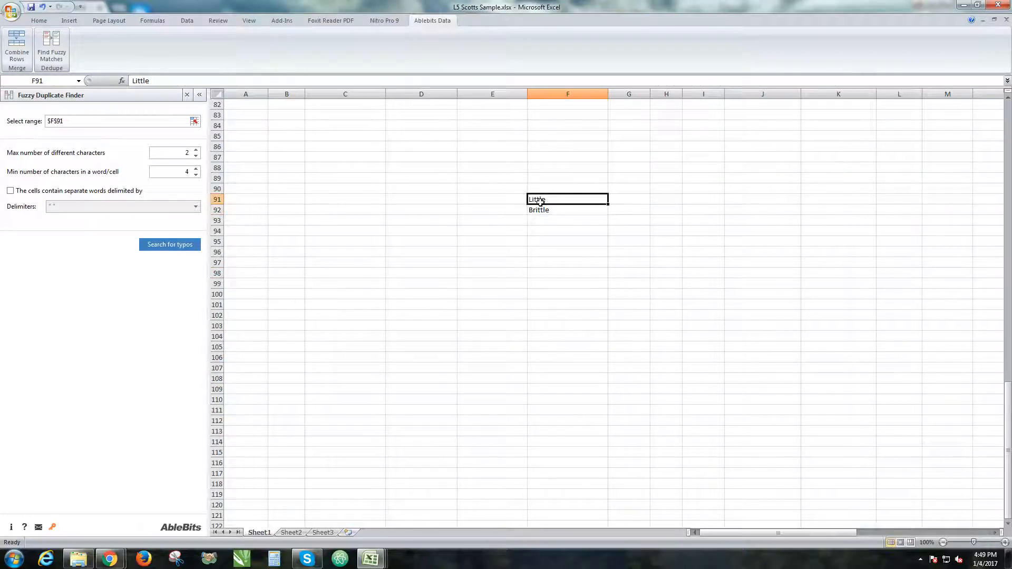
pyautogui.moveTo(540, 202); pyautogui.dragTo(542, 210)
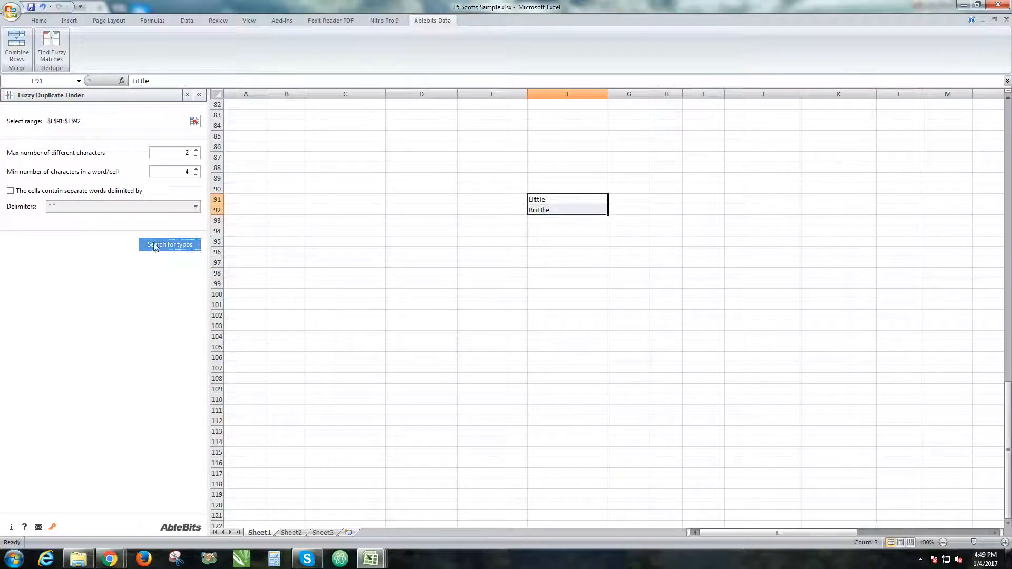
pyautogui.click(156, 246)
pyautogui.click(12, 185)
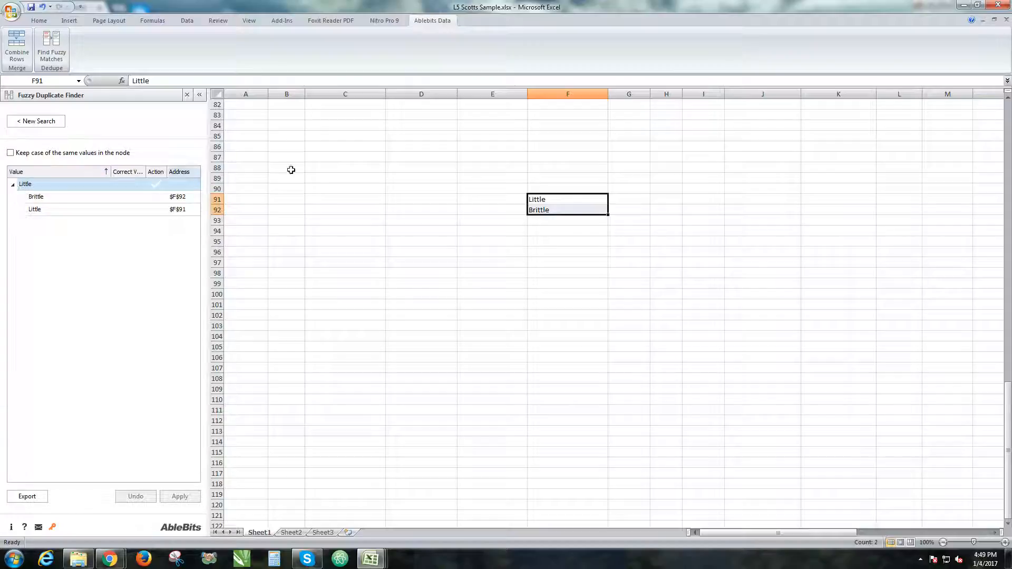
# Enter TD Bank, td bank and tD bank as test values in F95, F96 and F97
pyautogui.click(566, 240)
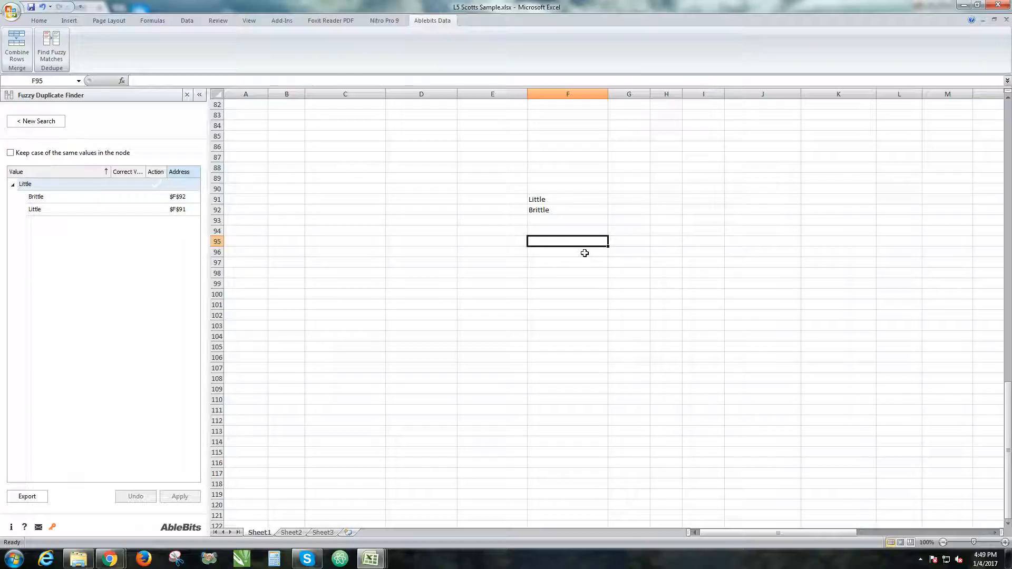
pyautogui.write('TD Bamn')
pyautogui.press('BackSpace')
pyautogui.write('nk')
pyautogui.press('Return')
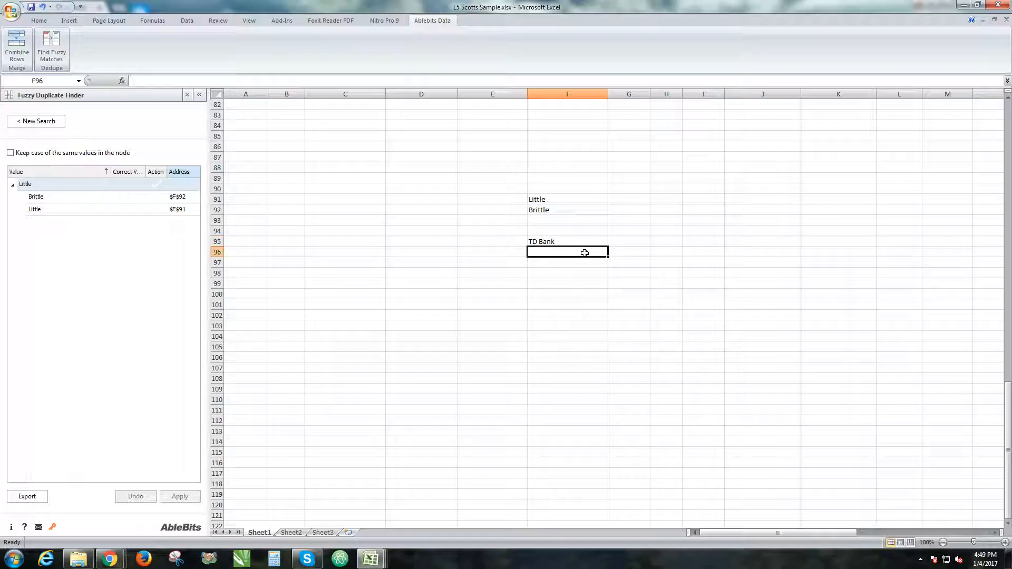
pyautogui.write('td')
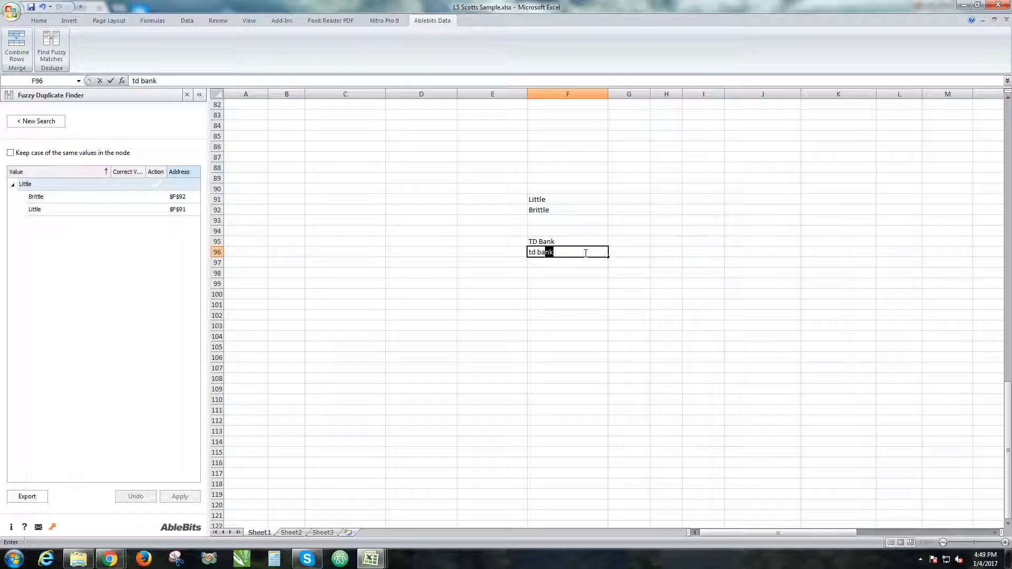
pyautogui.write(' bank')
pyautogui.press('Return')
pyautogui.write('t')
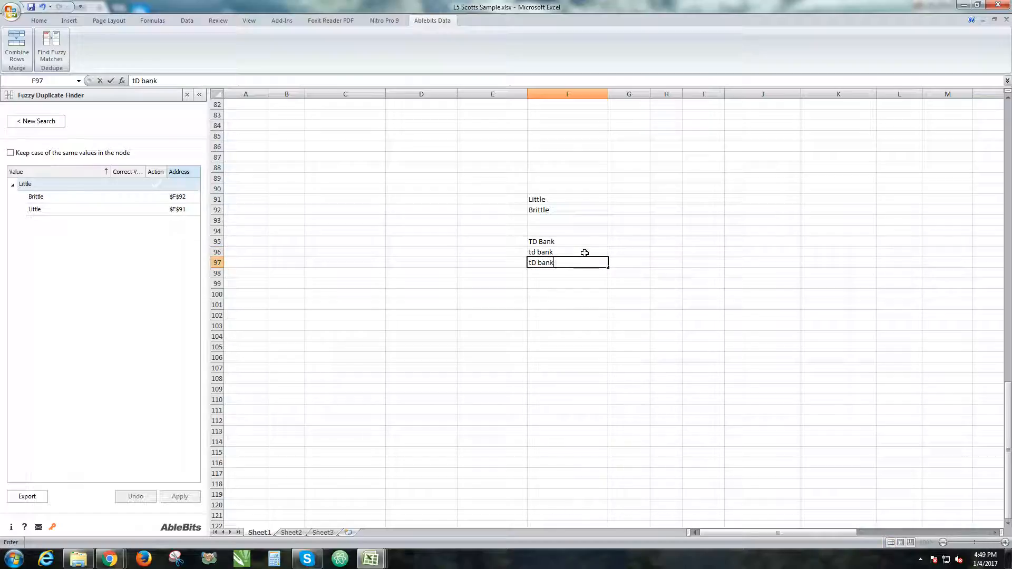
pyautogui.write('D bank')
pyautogui.press('Return')
# Start a new fuzzy search on F95:F97, search for typos, and expand the TD Bank group
pyautogui.press('Up')
pyautogui.keyDown('shift'); pyautogui.click(573, 240); pyautogui.keyUp('shift')
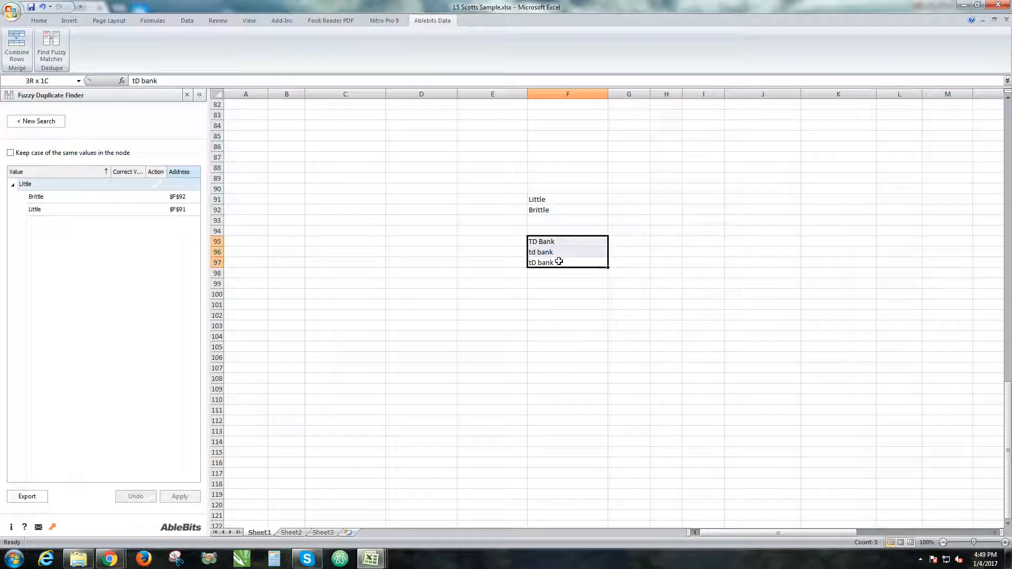
pyautogui.click(42, 122)
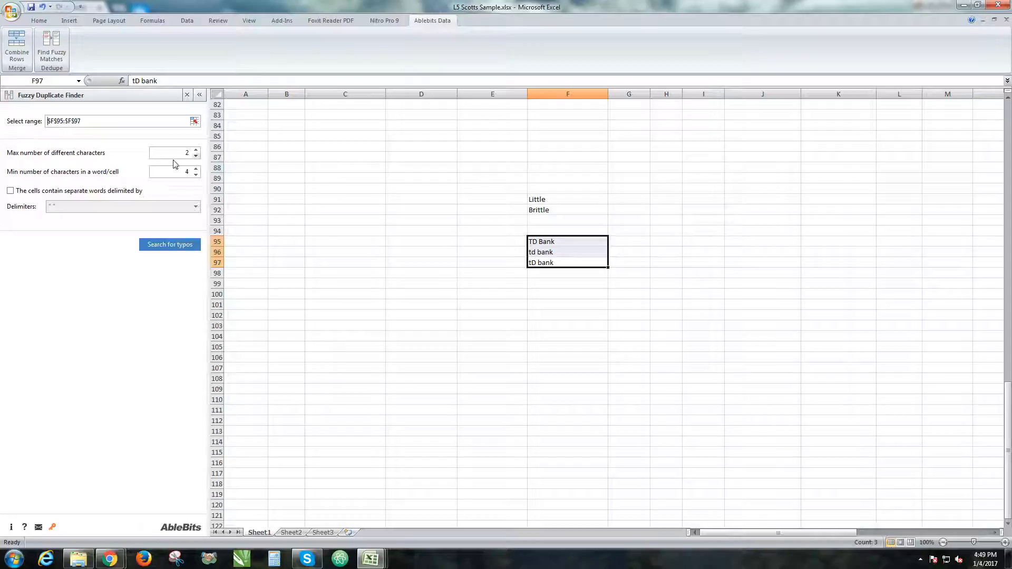
pyautogui.click(169, 244)
pyautogui.click(12, 185)
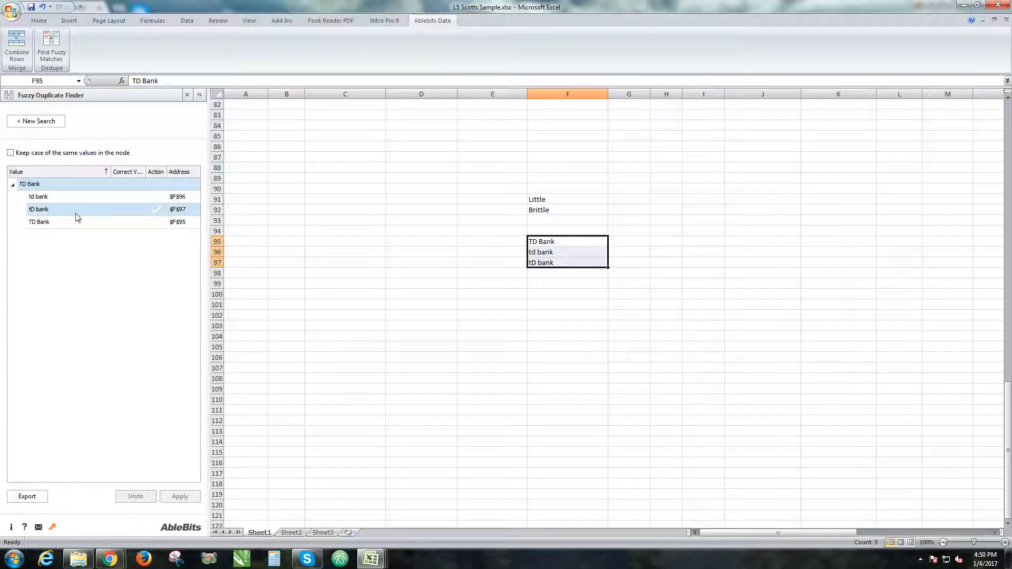
# Mark TD Bank as the correct value for the group, widen the results columns, and apply the corrections
pyautogui.click(157, 222)
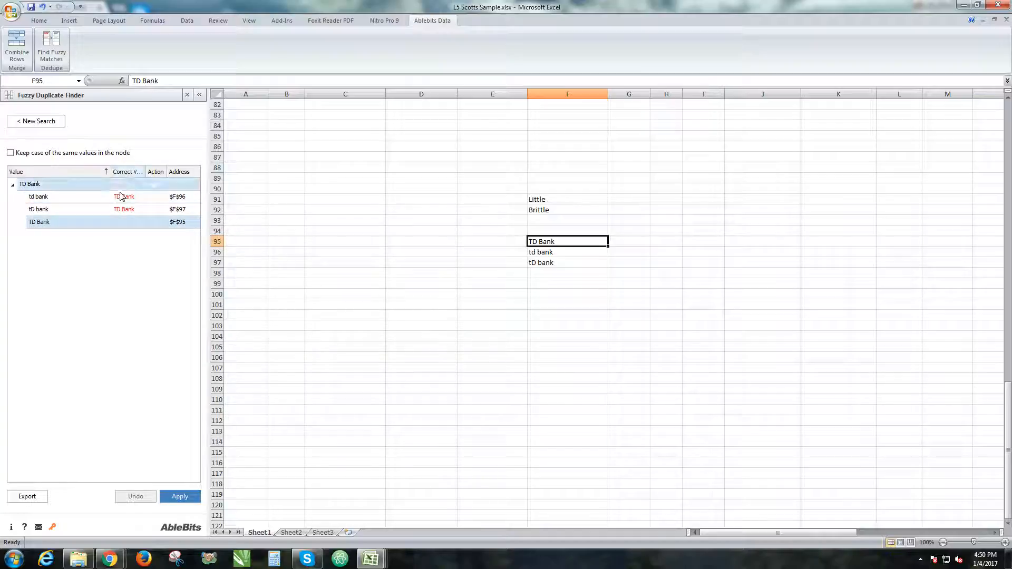
pyautogui.doubleClick(146, 175)
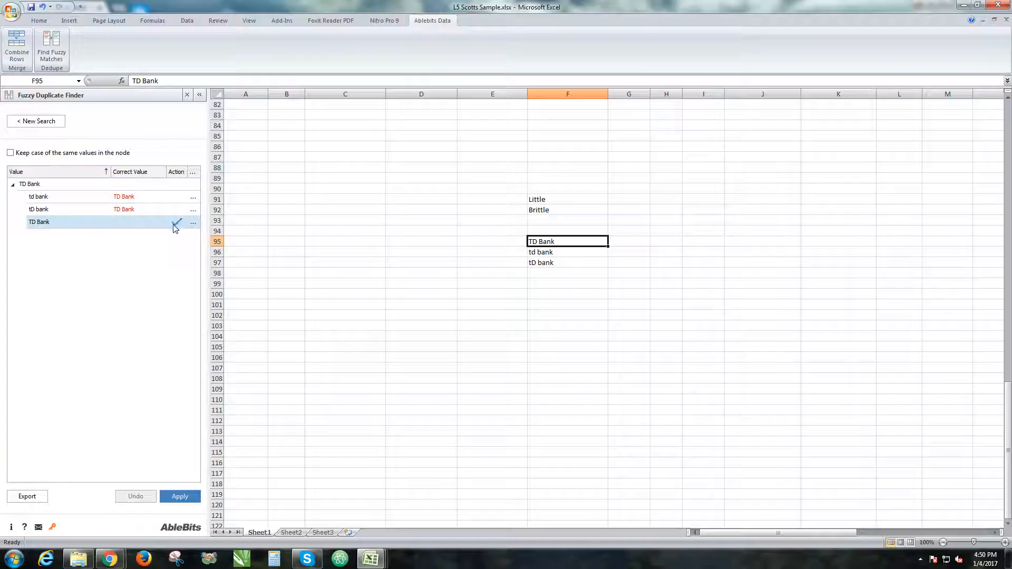
pyautogui.click(180, 497)
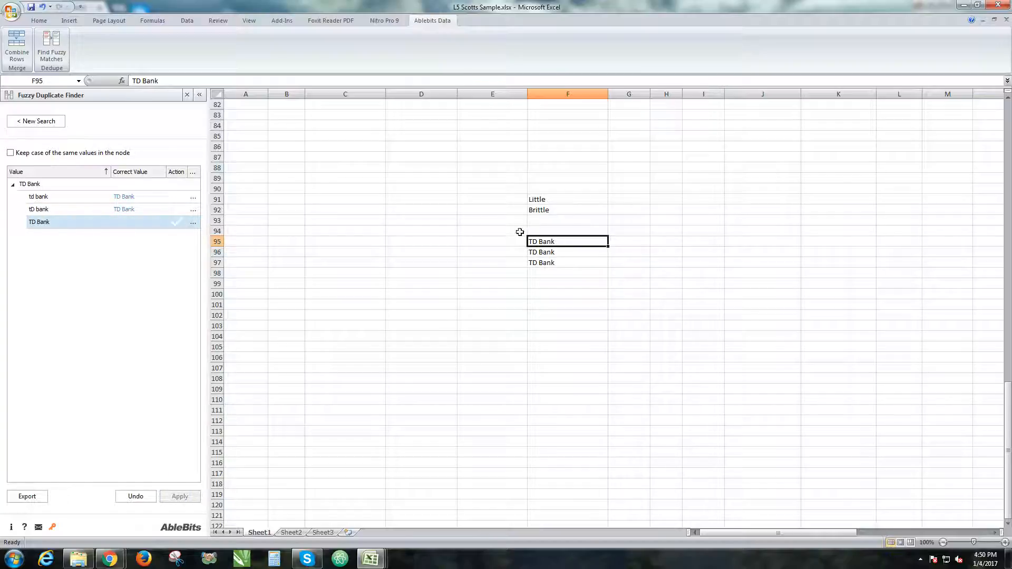
pyautogui.moveTo(517, 231); pyautogui.dragTo(650, 298)
pyautogui.click(559, 250)
pyautogui.moveTo(559, 250)
pyautogui.mouseDown()
pyautogui.moveTo(570, 269)
pyautogui.moveTo(558, 265)
pyautogui.mouseUp()
pyautogui.click(529, 306)
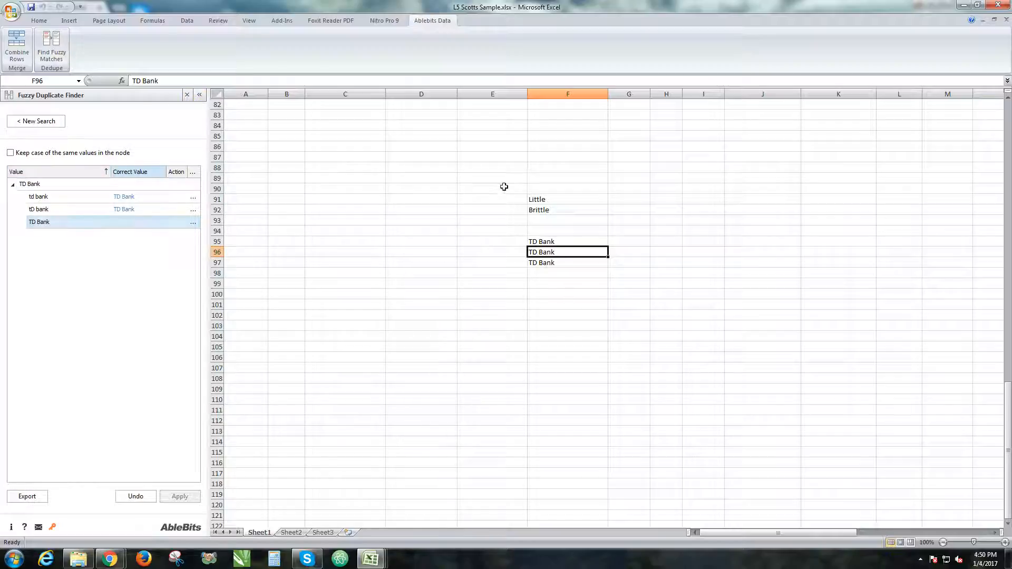
pyautogui.moveTo(508, 192); pyautogui.dragTo(691, 339)
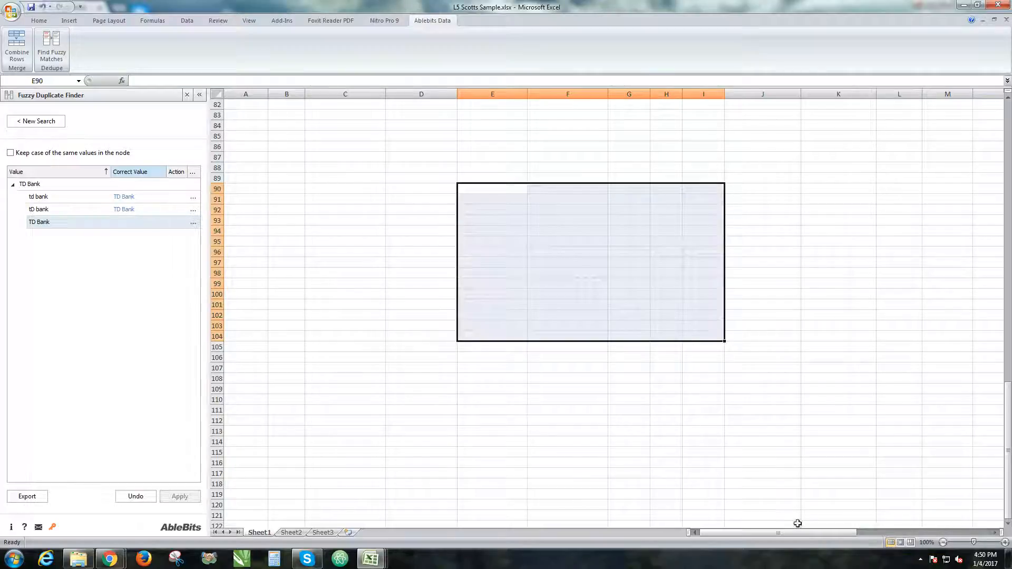
pyautogui.scroll(14, 570, 198)
pyautogui.scroll(-18, 569, 197)
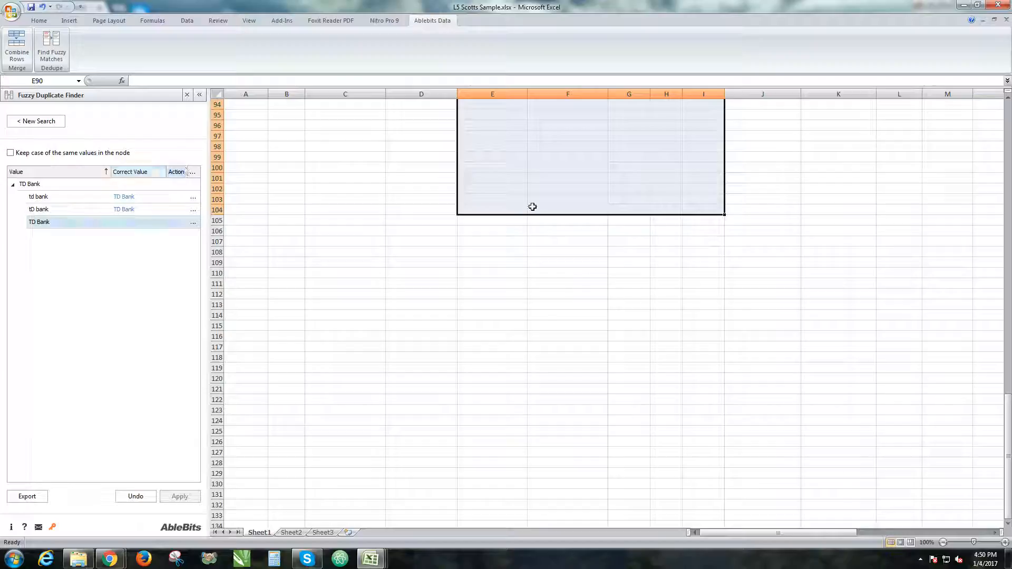
pyautogui.click(556, 201)
pyautogui.scroll(20, 557, 201)
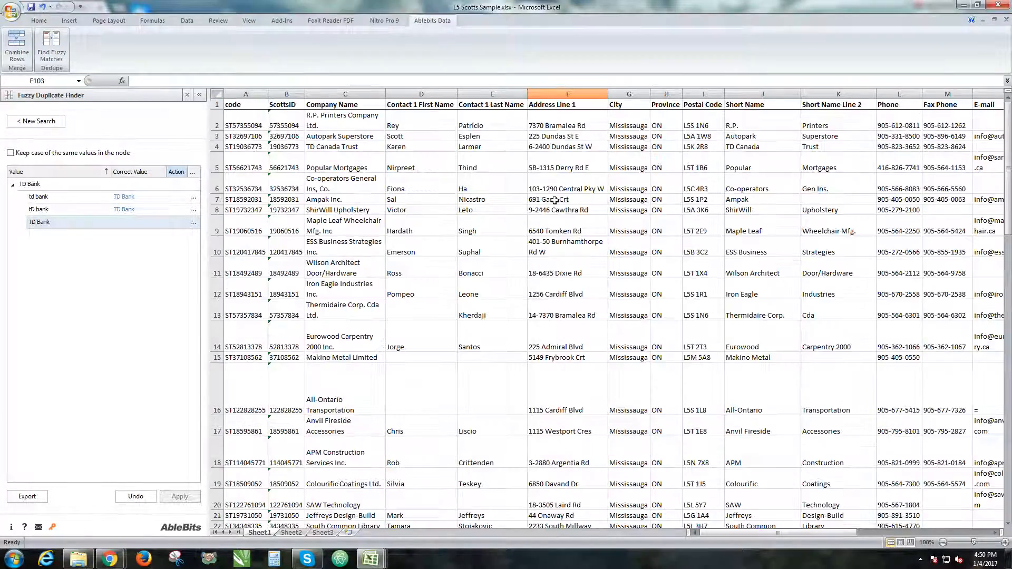
# Open Combine Rows and set the table range to the whole data table from A1 to column X, row 79
pyautogui.click(218, 148)
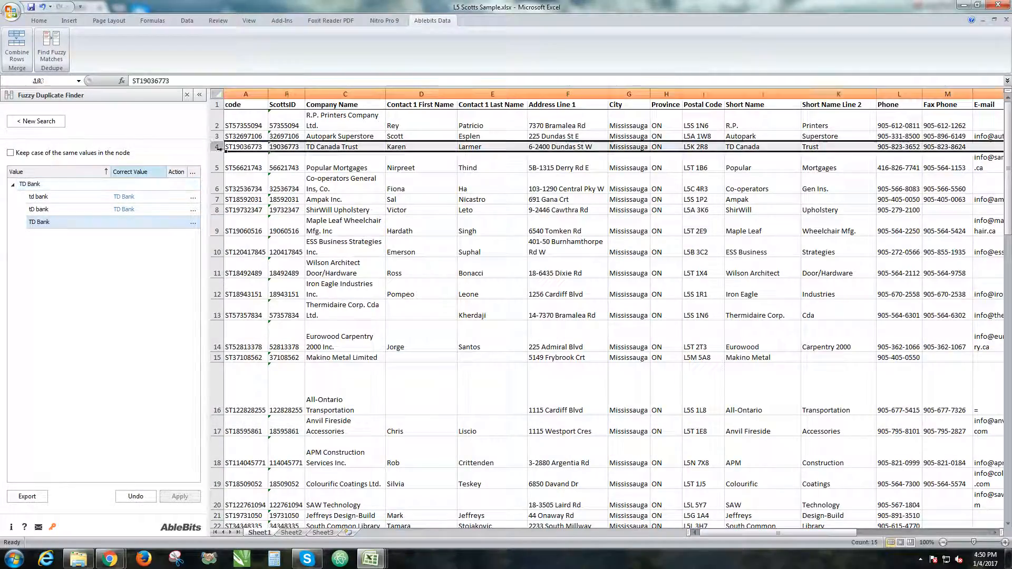
pyautogui.click(17, 46)
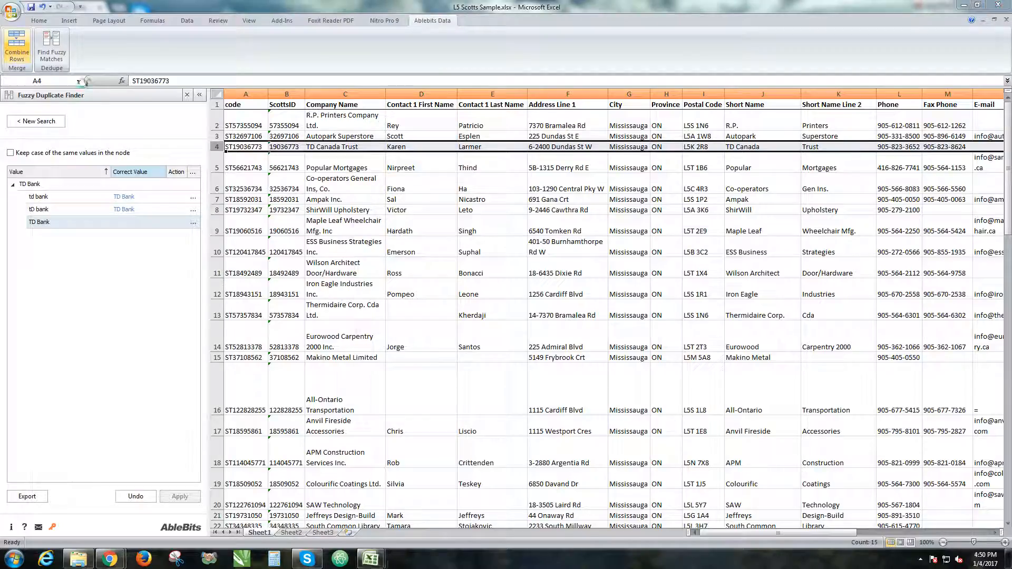
pyautogui.moveTo(469, 145)
pyautogui.mouseDown()
pyautogui.moveTo(219, 117)
pyautogui.moveTo(136, 33)
pyautogui.mouseUp()
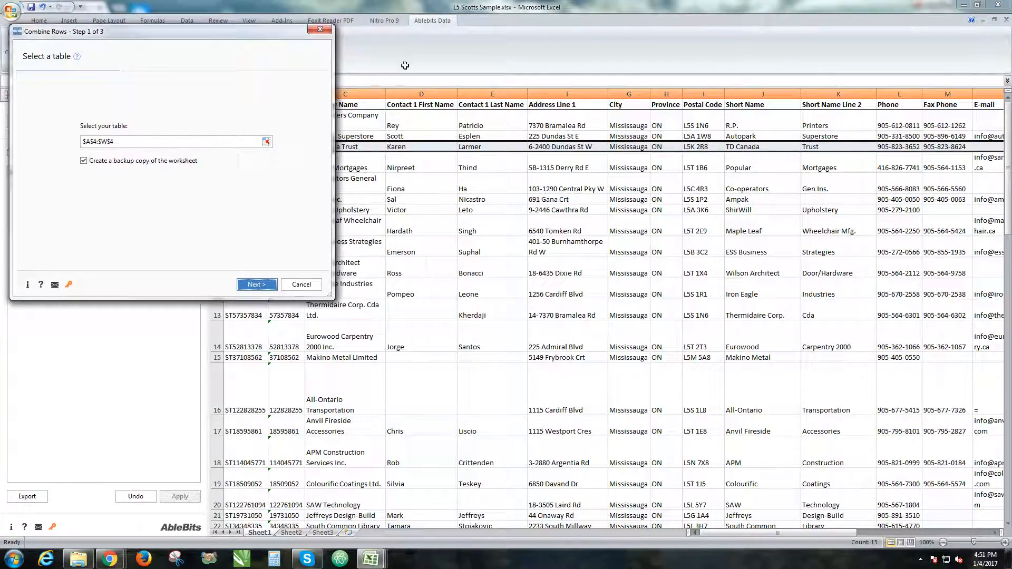
pyautogui.moveTo(225, 35); pyautogui.dragTo(1011, 131)
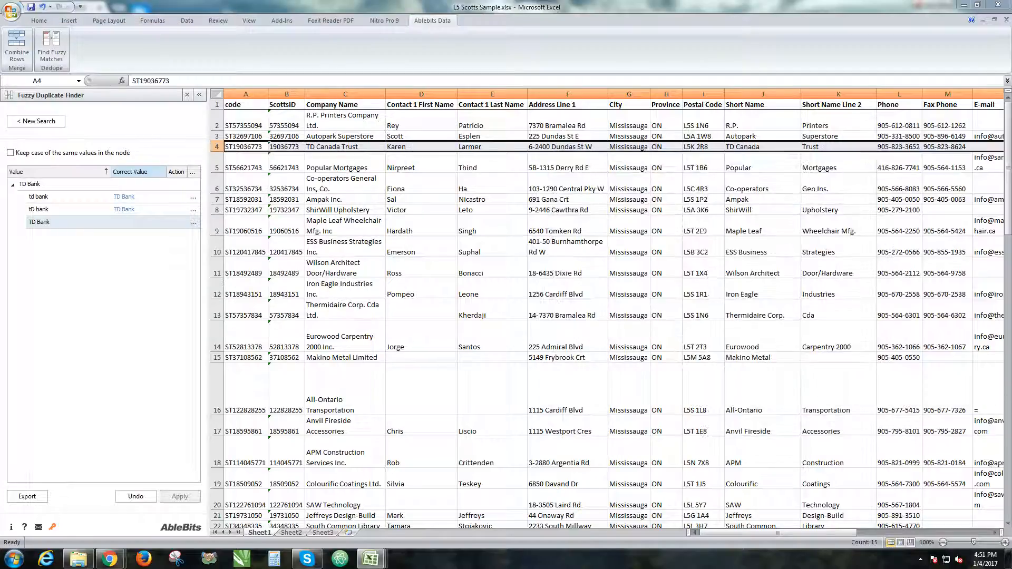
pyautogui.click(234, 106)
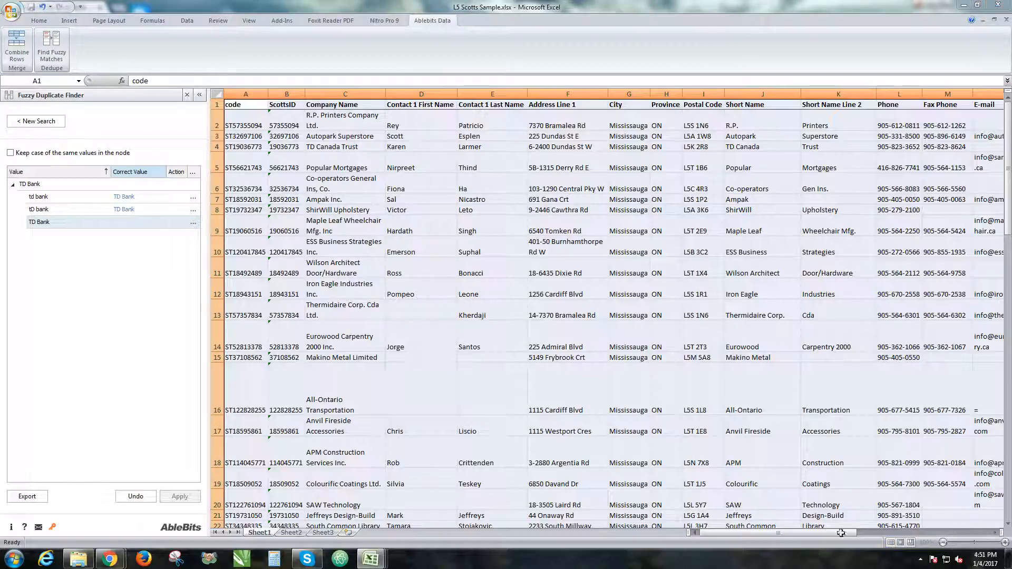
pyautogui.moveTo(841, 534); pyautogui.dragTo(865, 535)
pyautogui.scroll(-15, 813, 312)
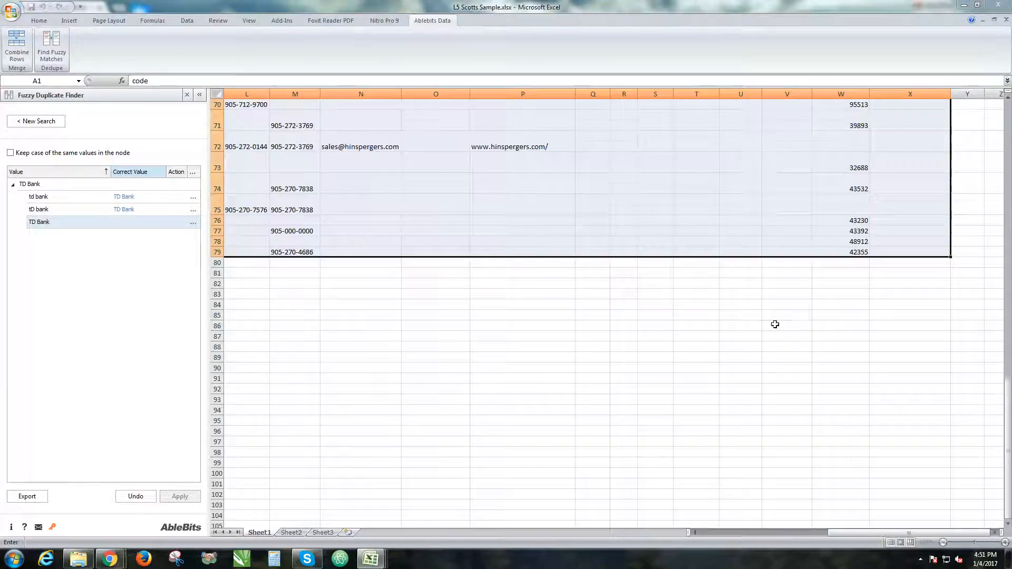
pyautogui.scroll(-6, 681, 459)
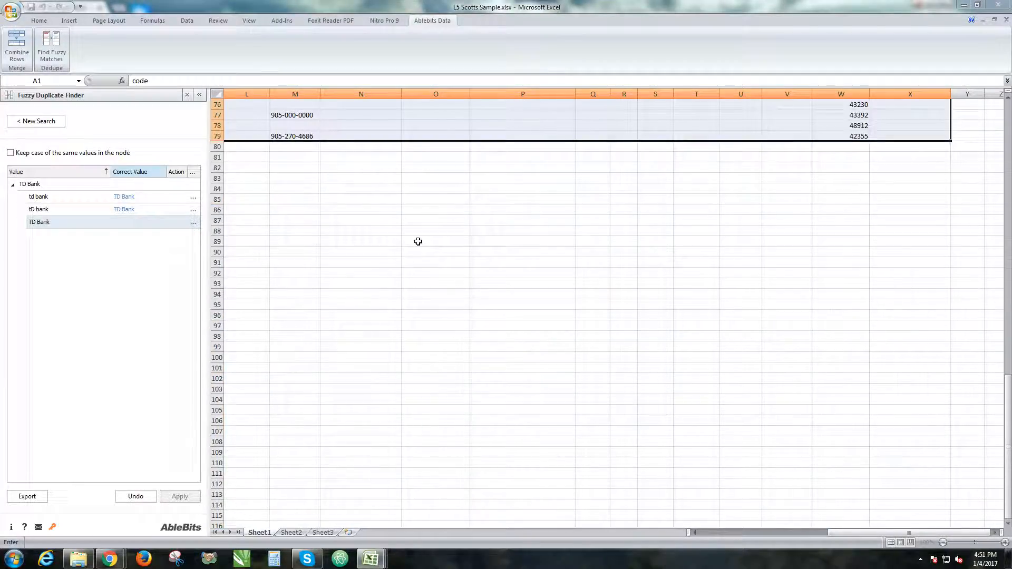
pyautogui.scroll(15, 278, 142)
pyautogui.scroll(10, 279, 142)
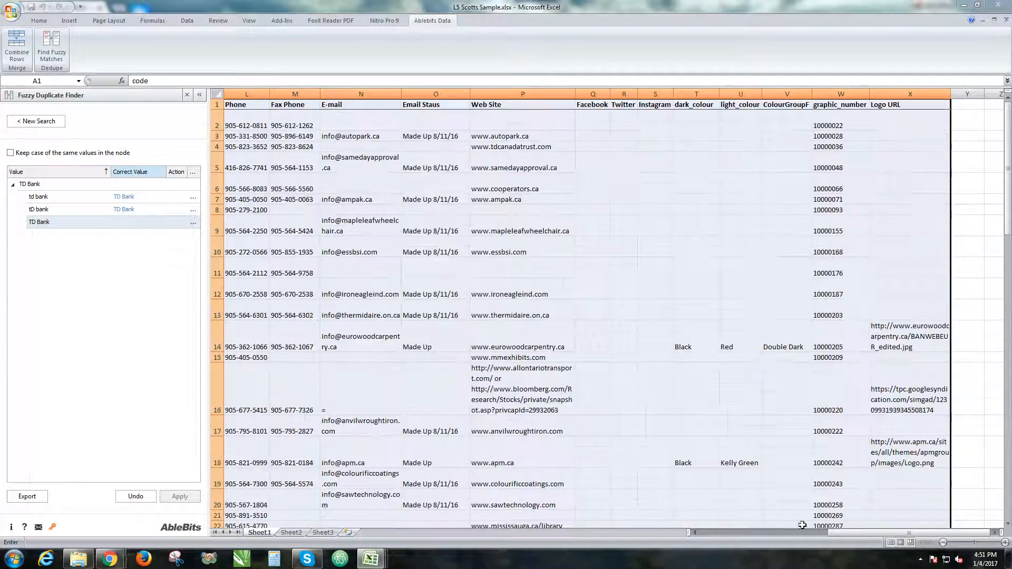
pyautogui.moveTo(878, 534); pyautogui.dragTo(672, 513)
pyautogui.moveTo(1009, 117); pyautogui.dragTo(355, 44)
pyautogui.click(413, 297)
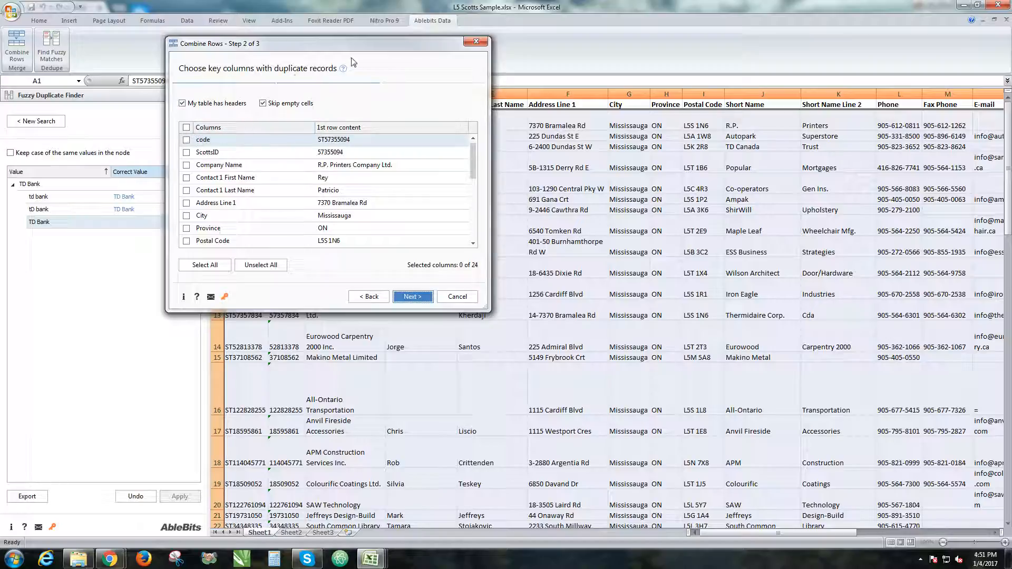
# Choose Company Name, Address Line 1 and Postal Code as key columns and continue to the merge step
pyautogui.moveTo(346, 46); pyautogui.dragTo(702, 204)
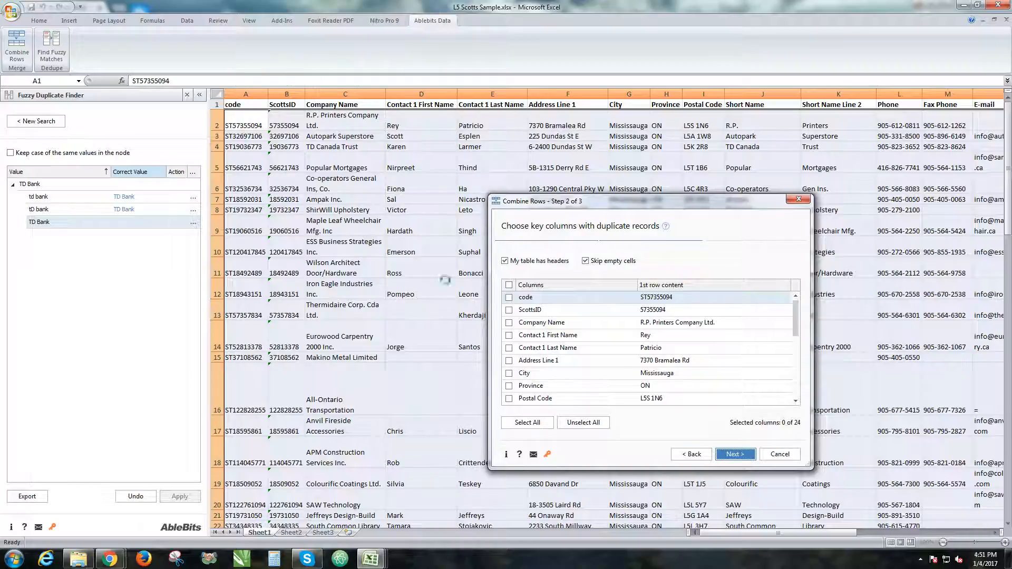
pyautogui.click(510, 299)
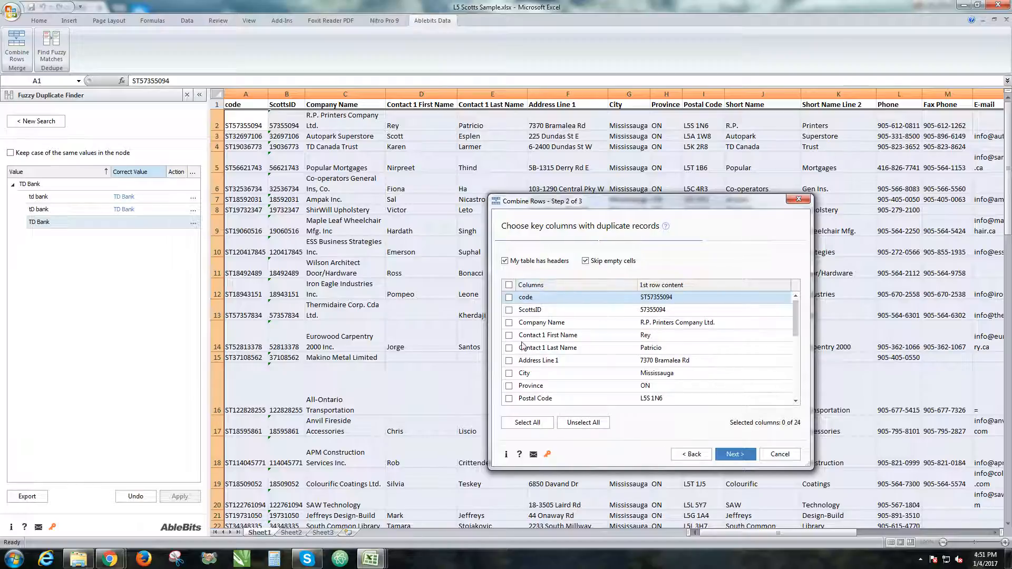
pyautogui.click(512, 325)
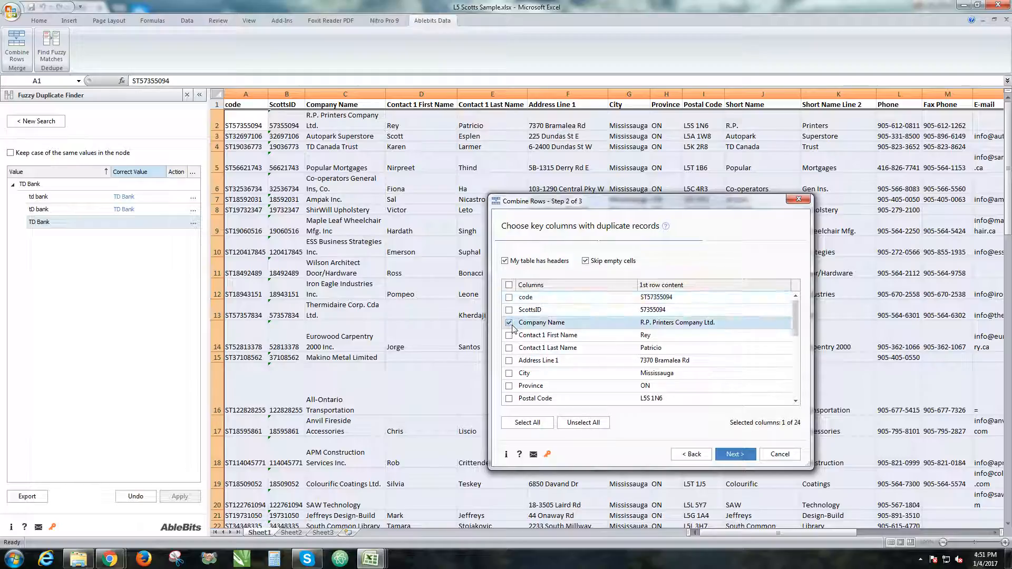
pyautogui.click(509, 361)
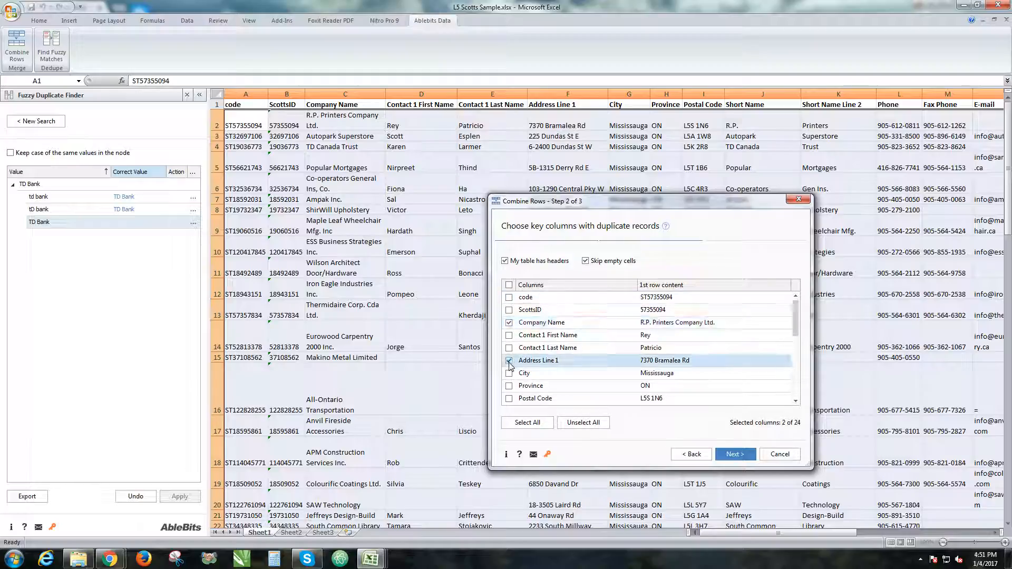
pyautogui.click(509, 398)
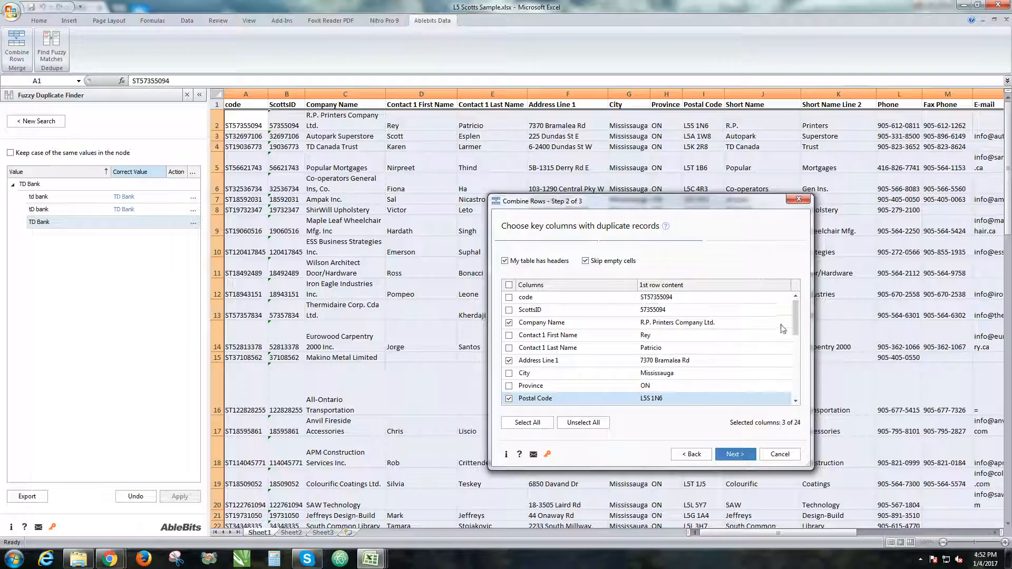
pyautogui.scroll(-1, 796, 322)
pyautogui.scroll(1, 659, 376)
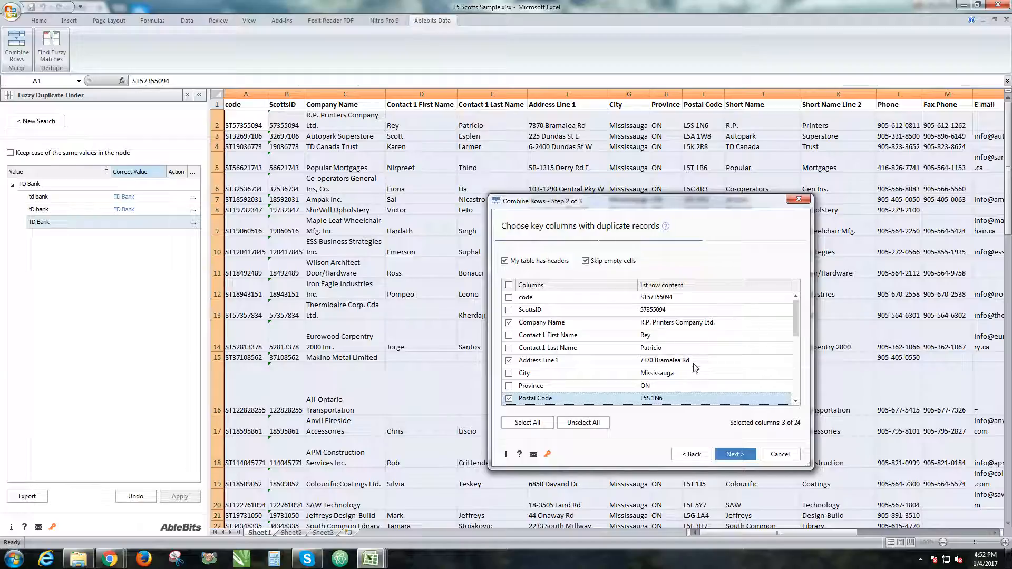
pyautogui.scroll(-3, 673, 393)
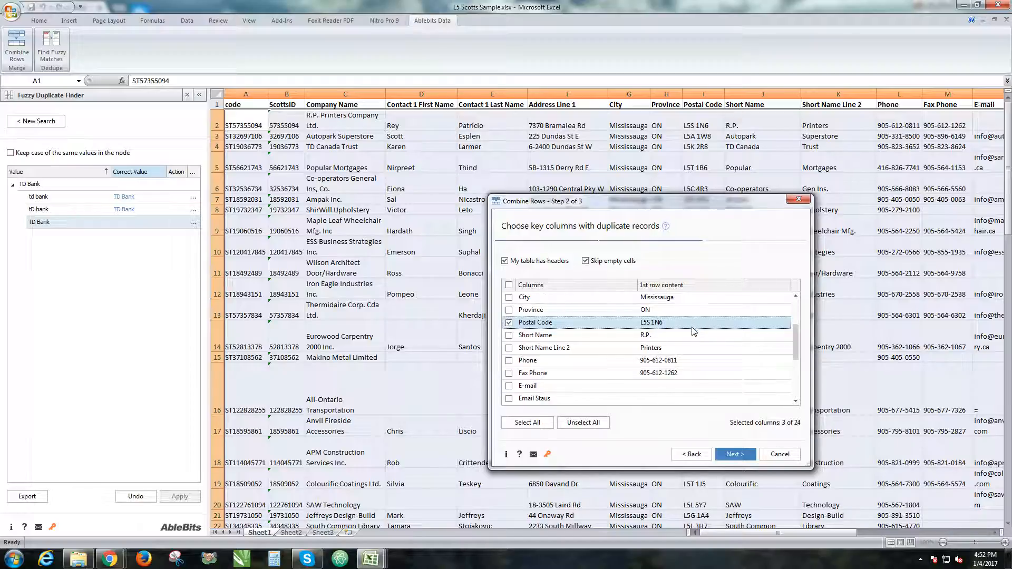
pyautogui.scroll(3, 694, 331)
pyautogui.scroll(-2, 676, 338)
pyautogui.scroll(2, 676, 338)
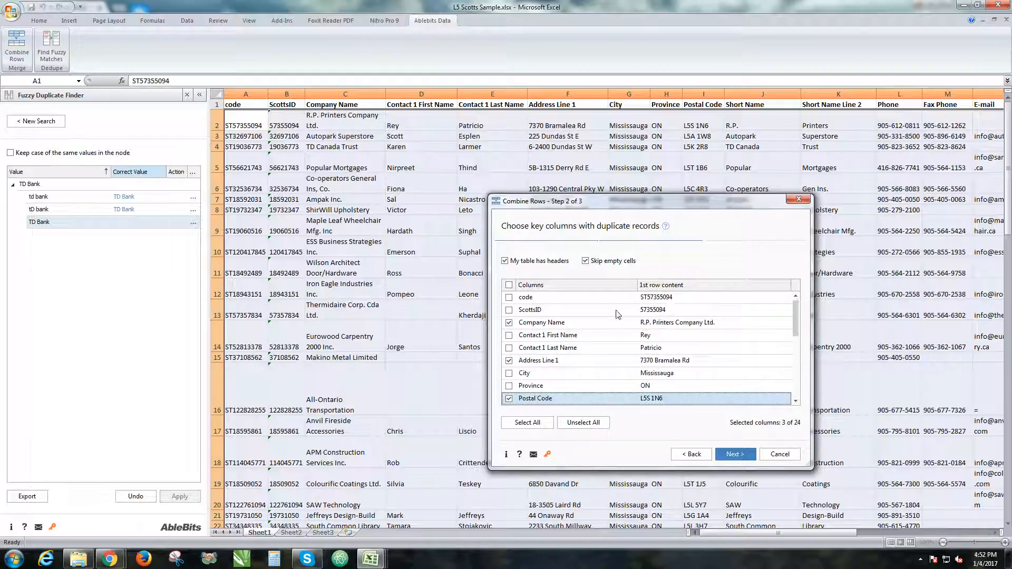
pyautogui.moveTo(656, 203); pyautogui.dragTo(268, 105)
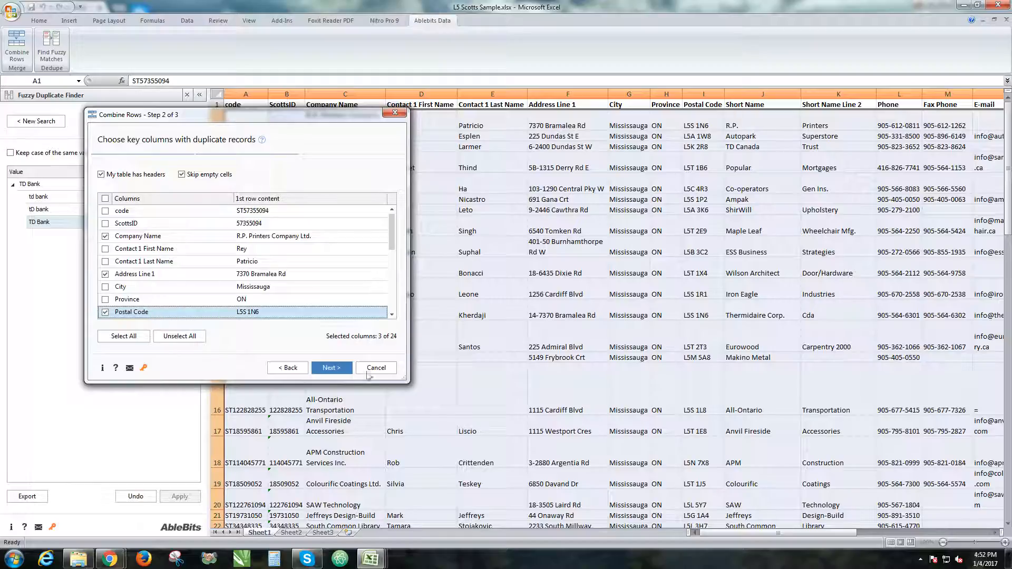
pyautogui.click(341, 368)
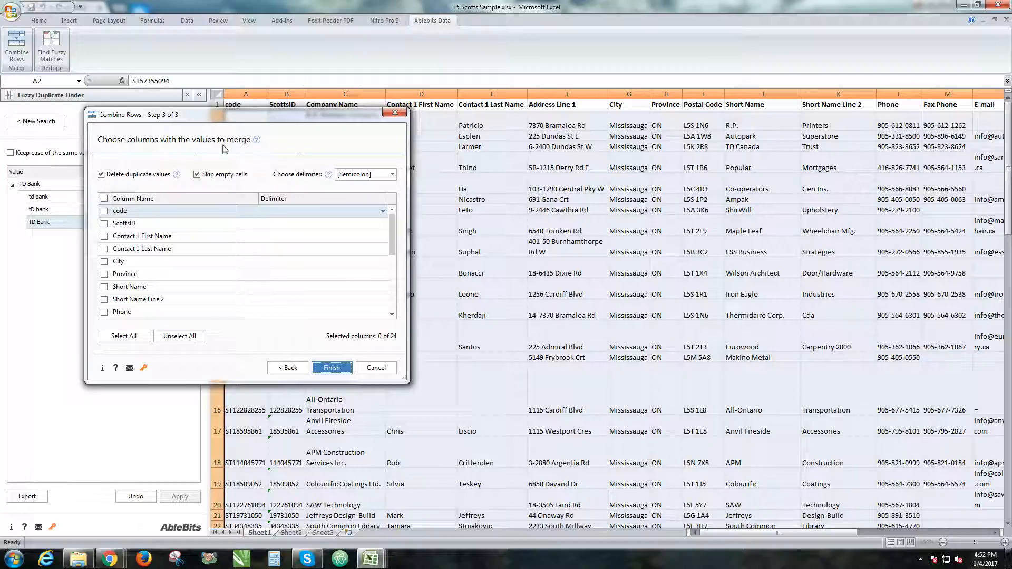
# Select all remaining columns to merge with semicolon delimiters, keeping duplicate deletion and empty-cell skipping, and finish combining rows
pyautogui.click(104, 198)
pyautogui.scroll(-4, 243, 261)
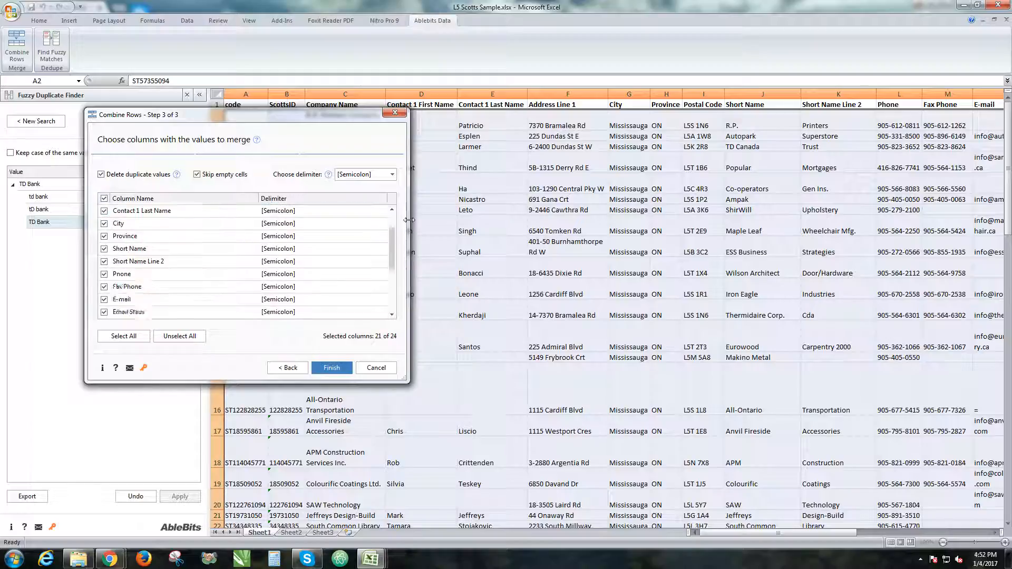
pyautogui.scroll(4, 338, 244)
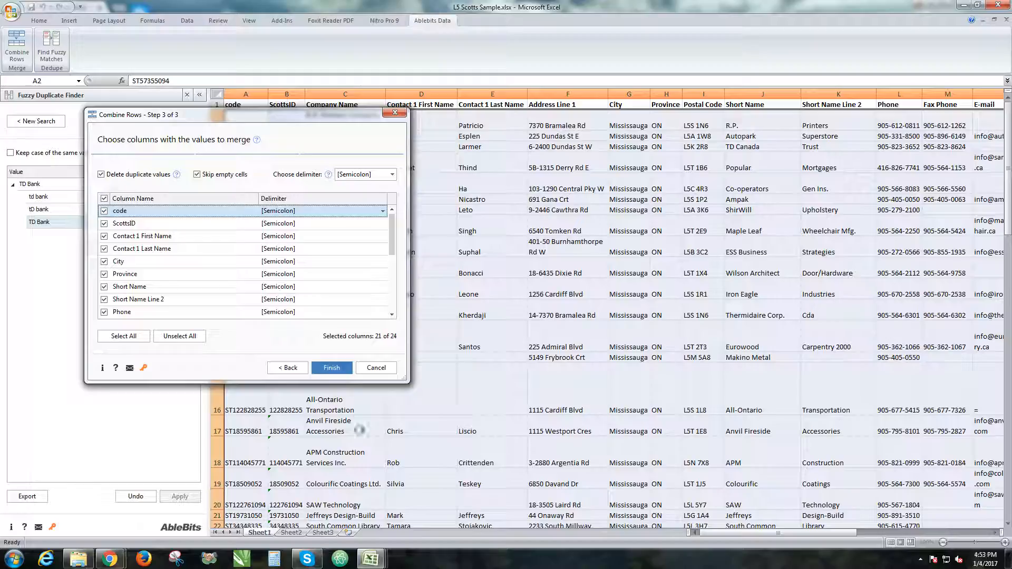
pyautogui.click(346, 369)
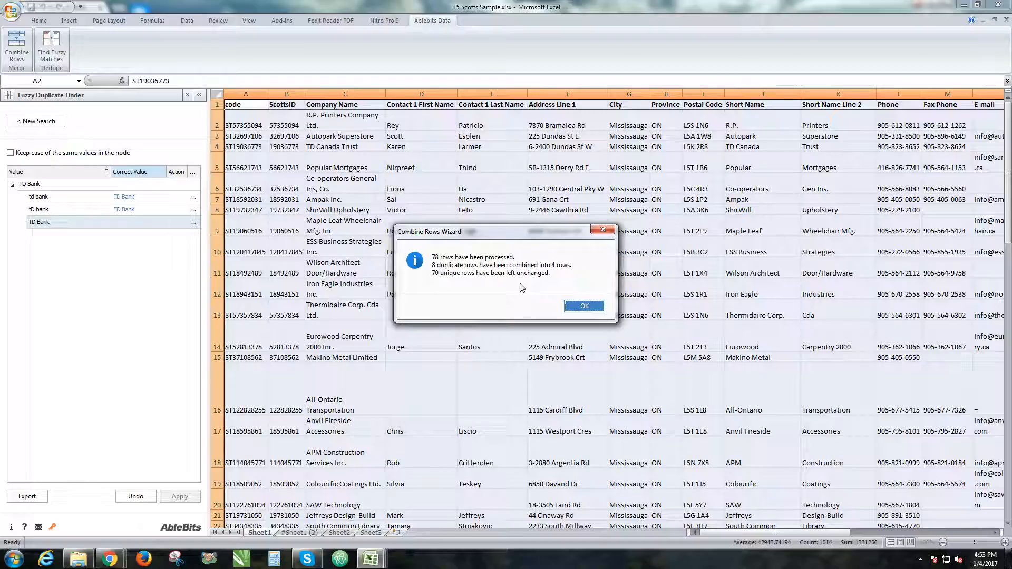
pyautogui.click(583, 306)
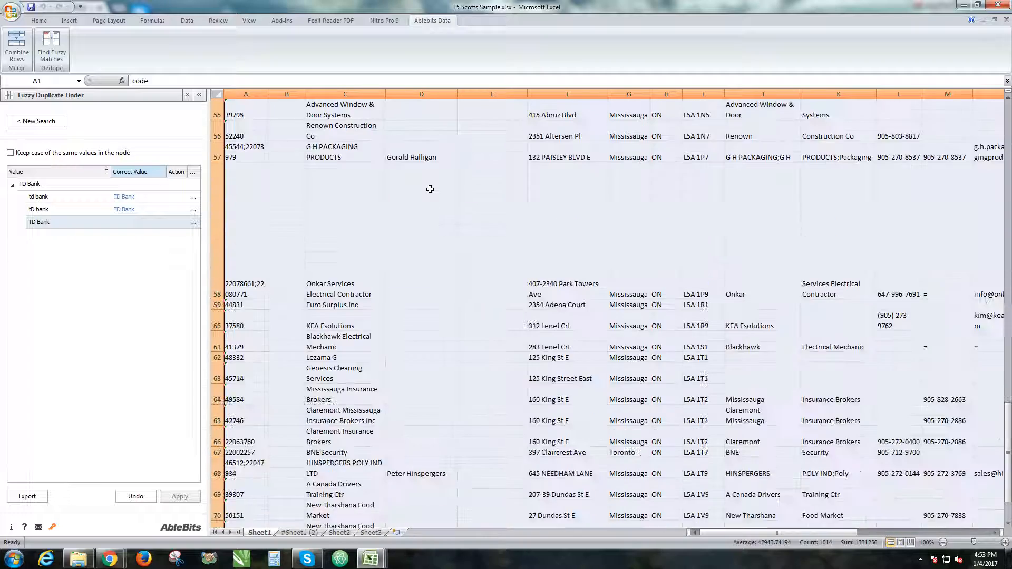
# Scroll through the combined table to examine the merged company records
pyautogui.click(366, 210)
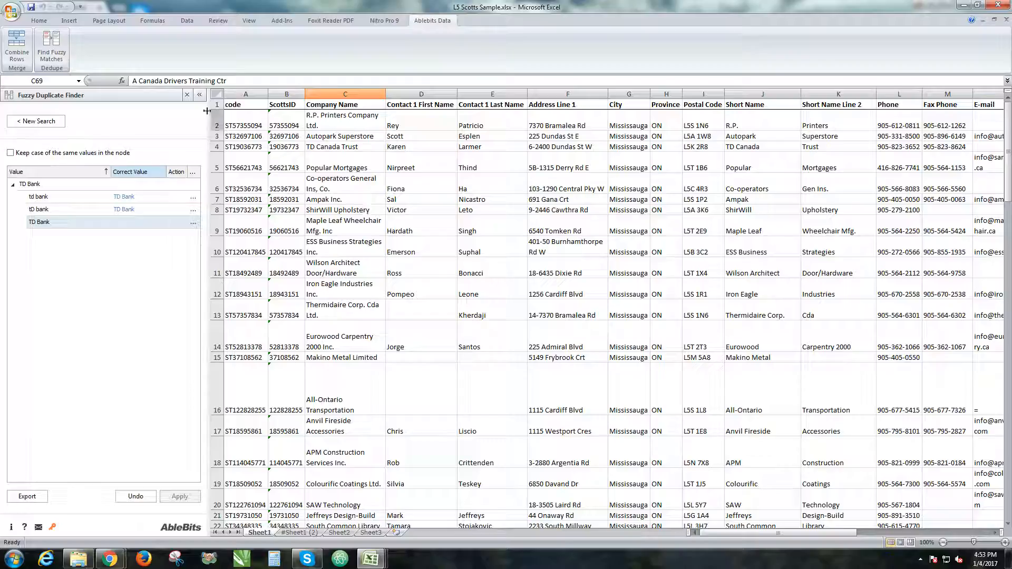
pyautogui.scroll(-13, 418, 319)
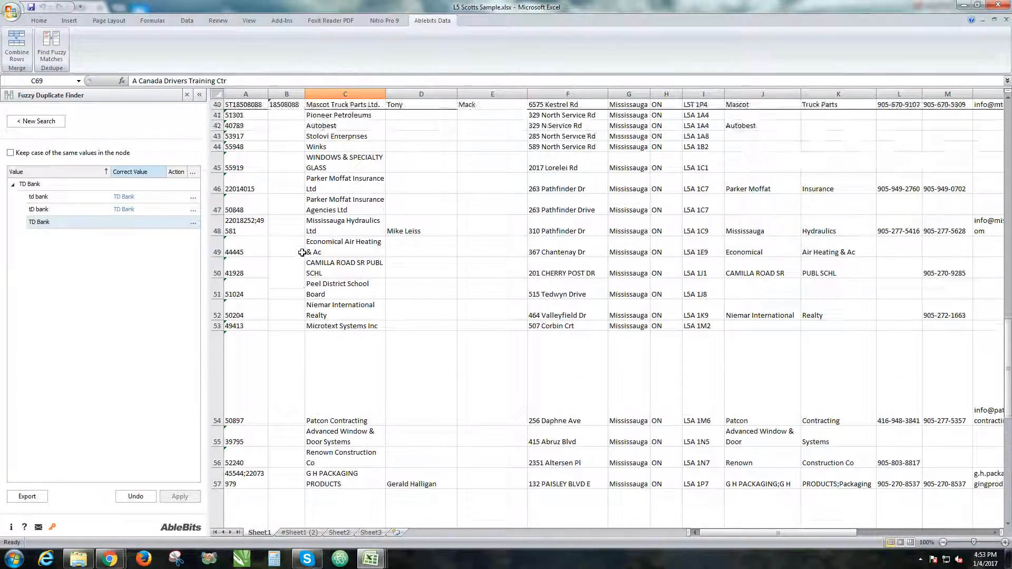
pyautogui.scroll(13, 302, 252)
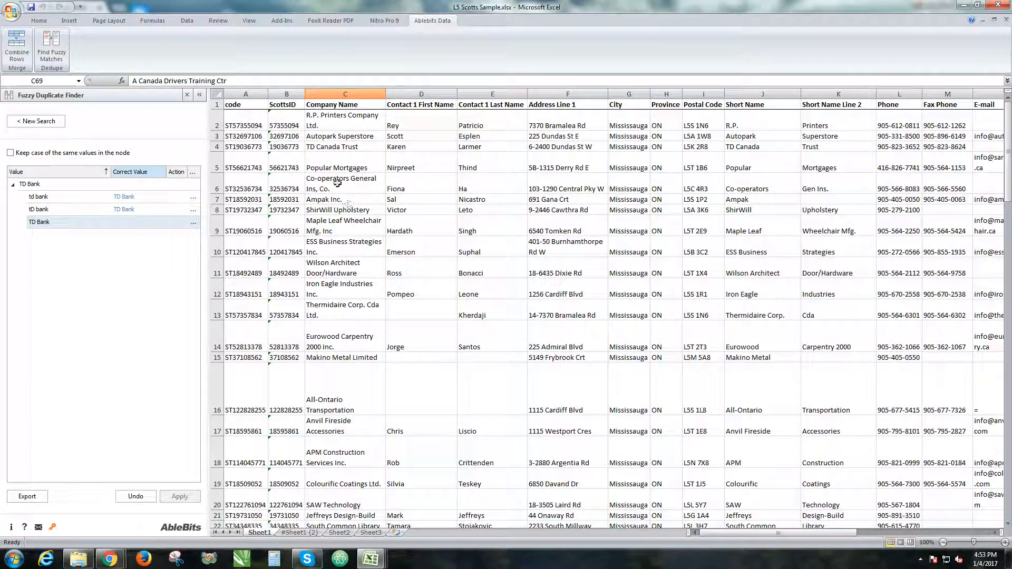
pyautogui.scroll(-1, 394, 338)
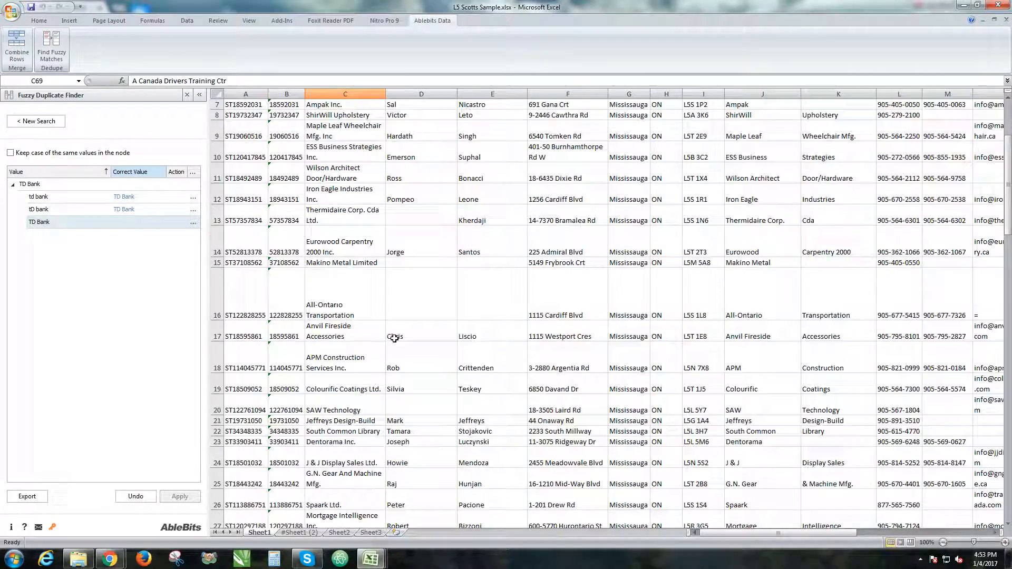
pyautogui.scroll(-3, 395, 339)
pyautogui.click(328, 291)
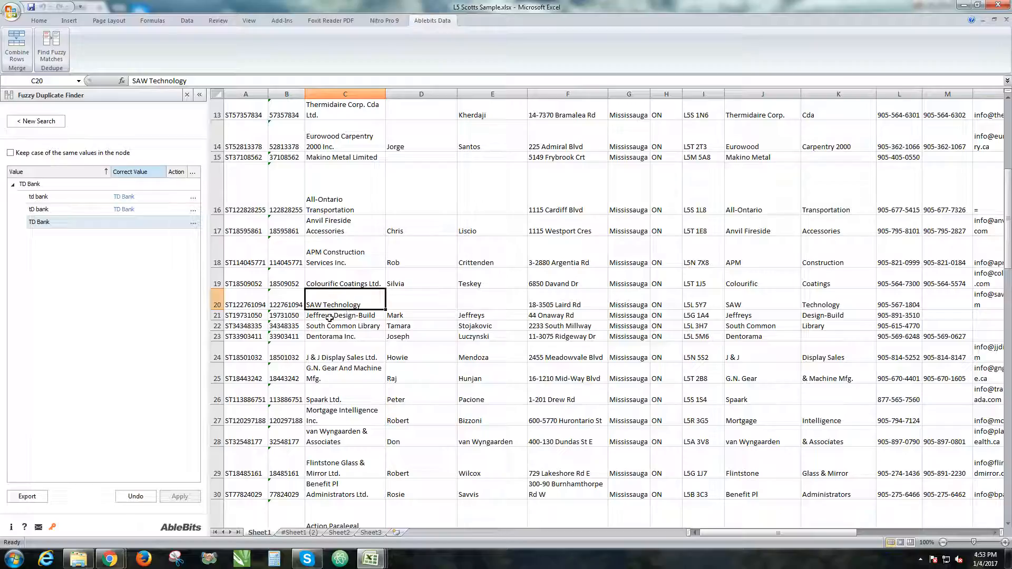
pyautogui.scroll(4, 502, 246)
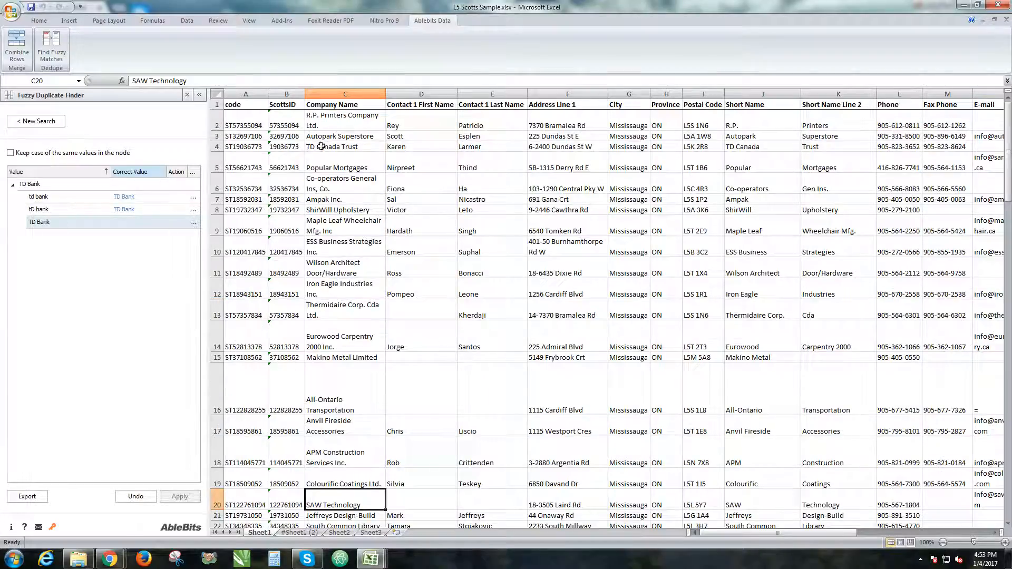
# Inspect the cells of the first records, such as ScottsID, Company Name, Address Line 1 and City, for merged values
pyautogui.click(296, 143)
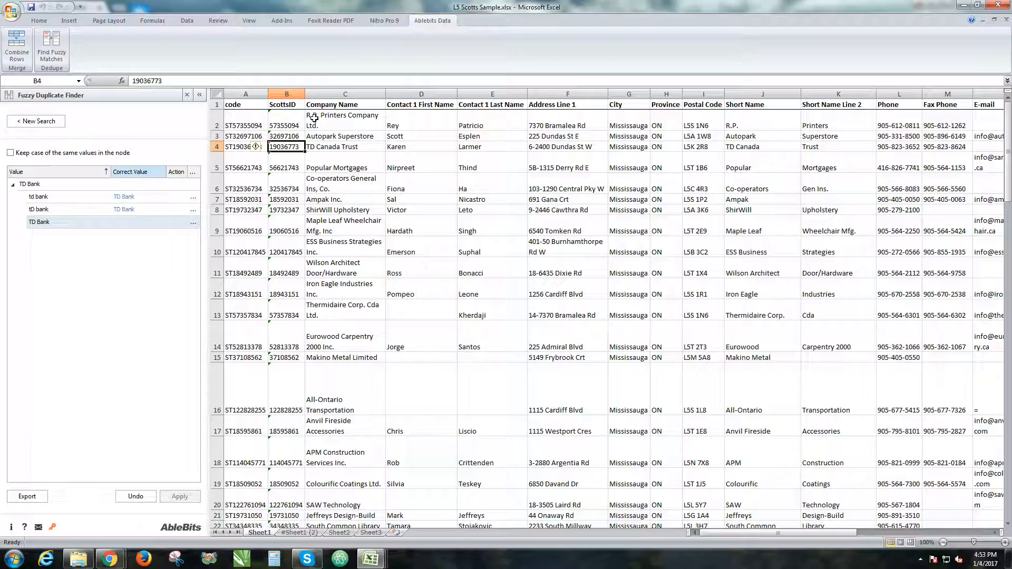
pyautogui.click(353, 128)
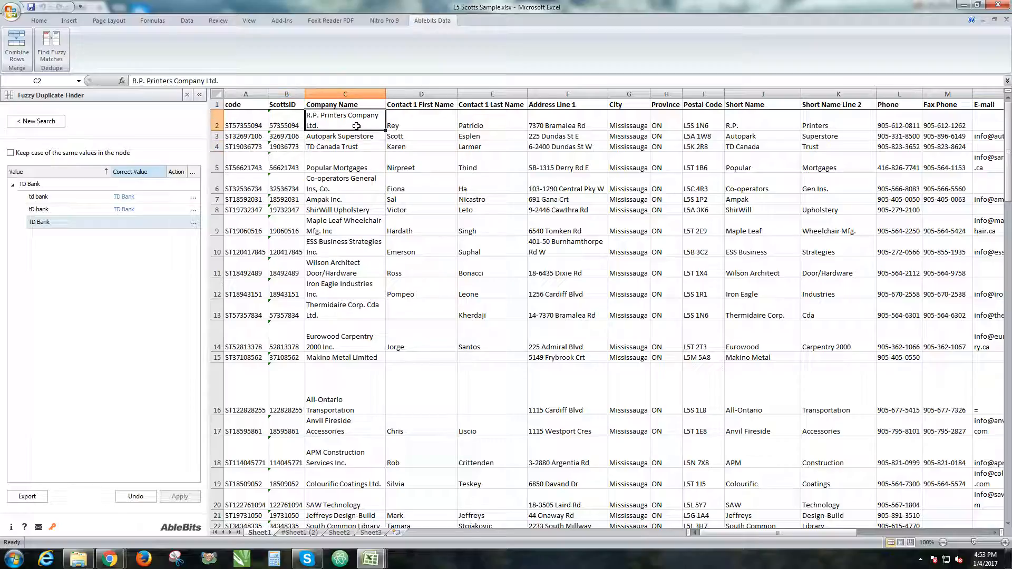
pyautogui.click(573, 127)
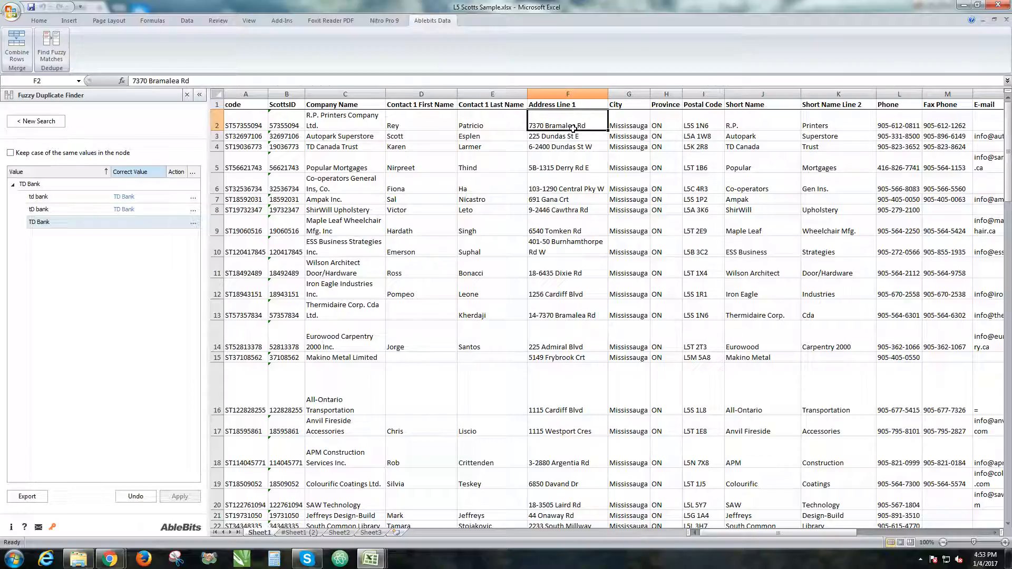
pyautogui.click(638, 122)
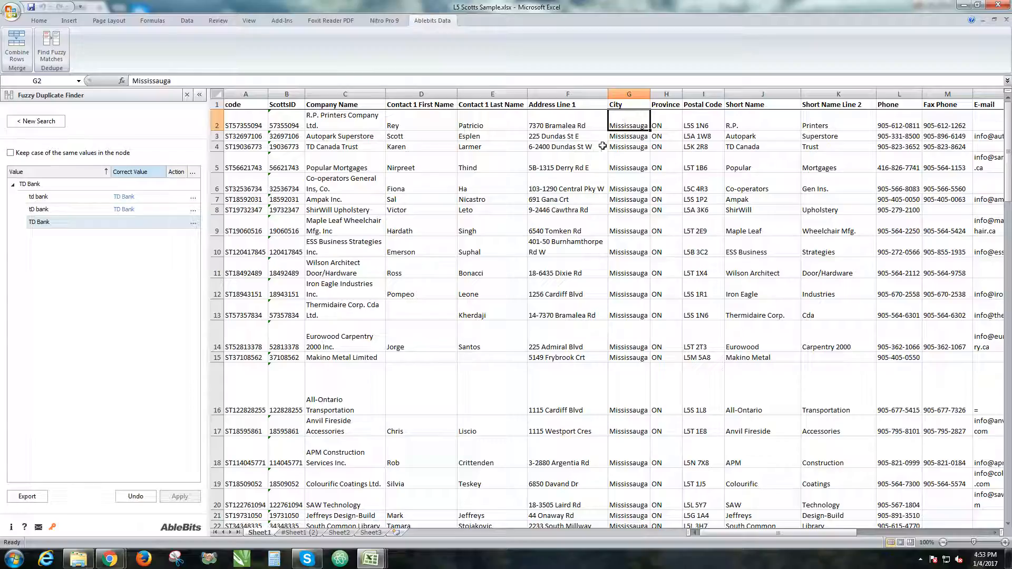
pyautogui.click(454, 125)
pyautogui.moveTo(235, 127); pyautogui.dragTo(827, 114)
pyautogui.moveTo(844, 533); pyautogui.dragTo(666, 527)
pyautogui.moveTo(251, 138)
pyautogui.mouseDown()
pyautogui.moveTo(918, 135)
pyautogui.moveTo(823, 147)
pyautogui.moveTo(791, 145)
pyautogui.moveTo(970, 143)
pyautogui.moveTo(1001, 134)
pyautogui.moveTo(214, 136)
pyautogui.moveTo(285, 136)
pyautogui.moveTo(237, 136)
pyautogui.mouseUp()
pyautogui.click(230, 147)
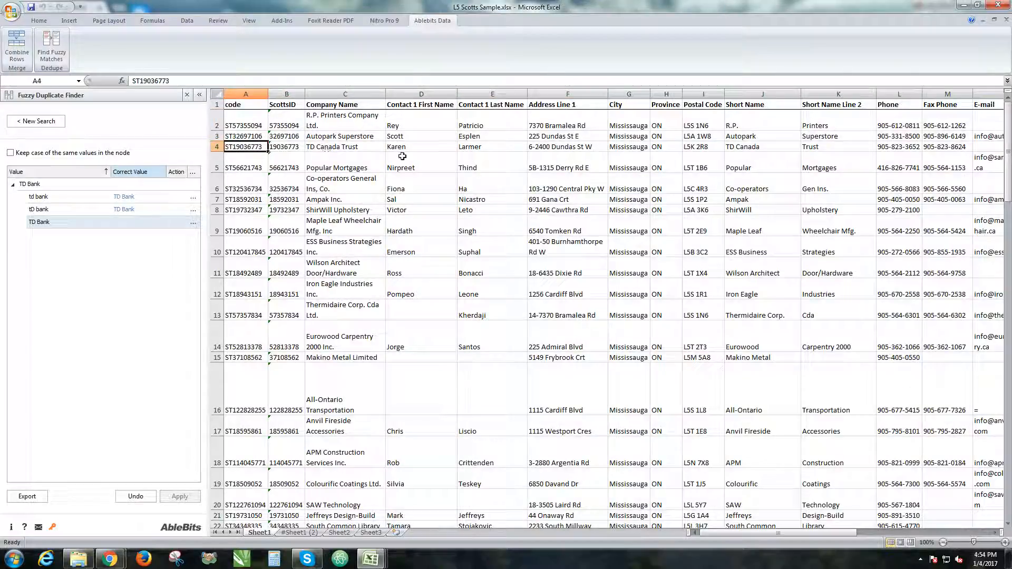